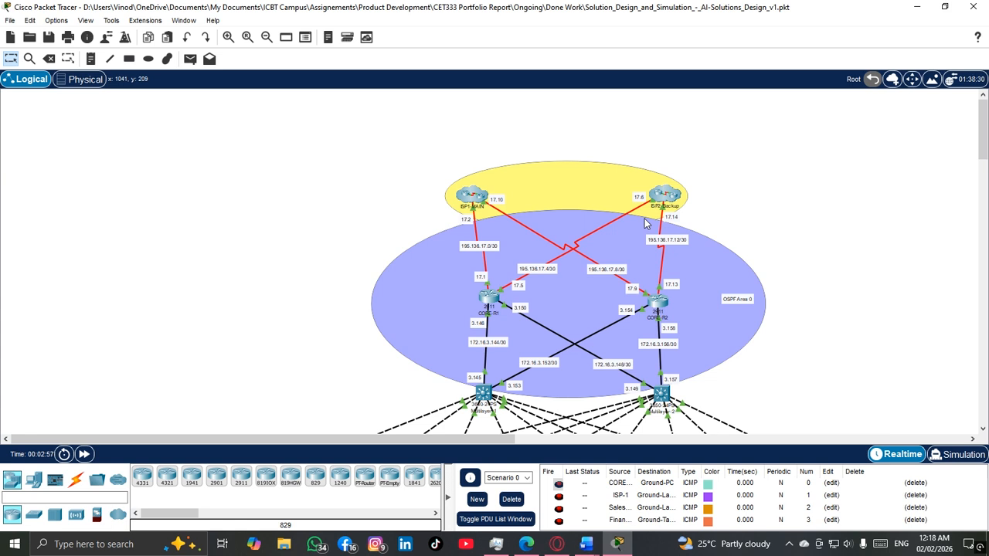
Step: Examine the ISP links and OSPF Area 0 core topology, and view the physical modules of router CORE-R1
{"action": "scroll", "coordinate": [646, 224], "scroll_direction": "down", "scroll_amount": 2}
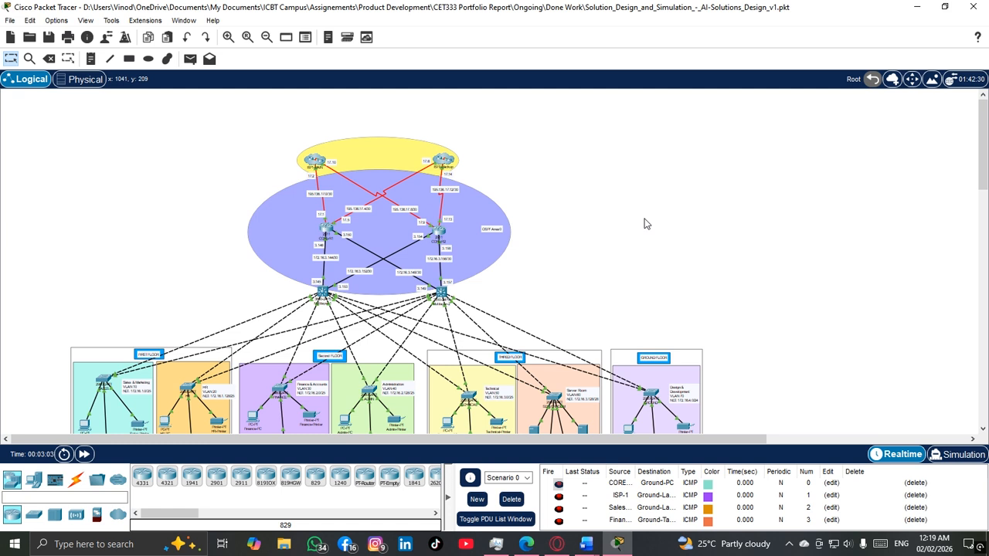
{"action": "scroll", "coordinate": [647, 224], "scroll_direction": "down", "scroll_amount": 3}
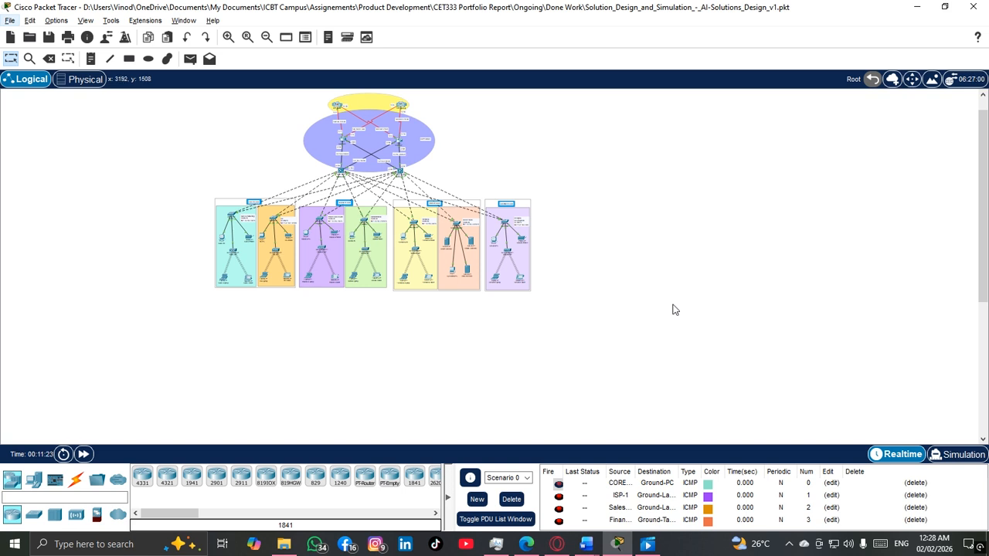
{"action": "scroll", "coordinate": [449, 318], "scroll_direction": "up", "scroll_amount": 3}
{"action": "left_click_drag", "start_coordinate": [210, 160], "coordinate": [520, 238]}
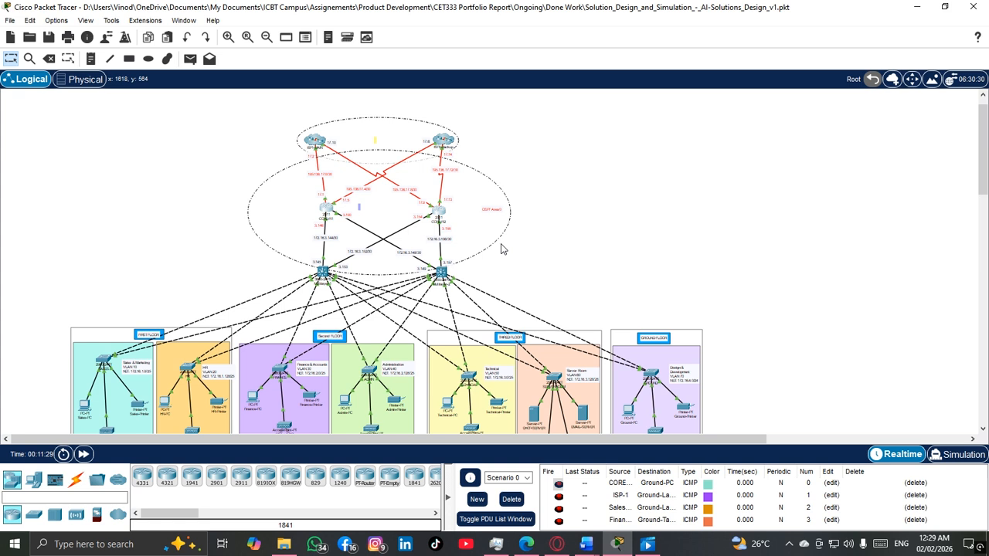
{"action": "scroll", "coordinate": [501, 249], "scroll_direction": "up", "scroll_amount": 2}
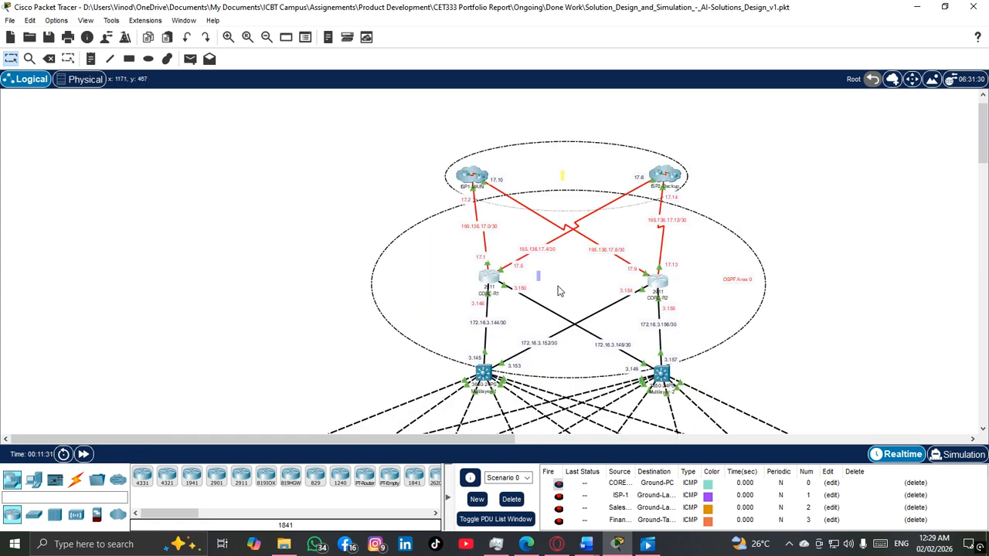
{"action": "scroll", "coordinate": [509, 295], "scroll_direction": "up", "scroll_amount": 1}
{"action": "left_click_drag", "start_coordinate": [421, 441], "coordinate": [464, 438]}
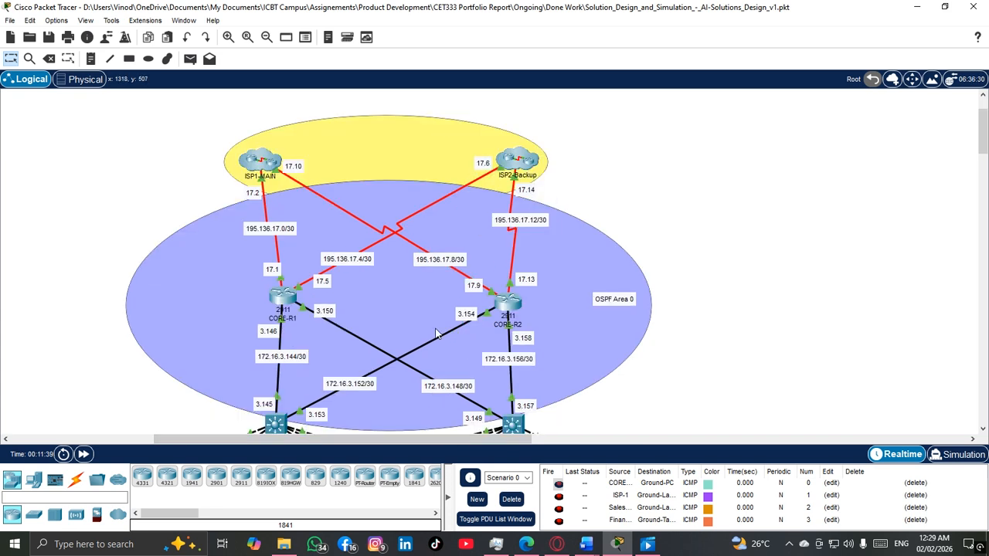
{"action": "left_click", "coordinate": [283, 297]}
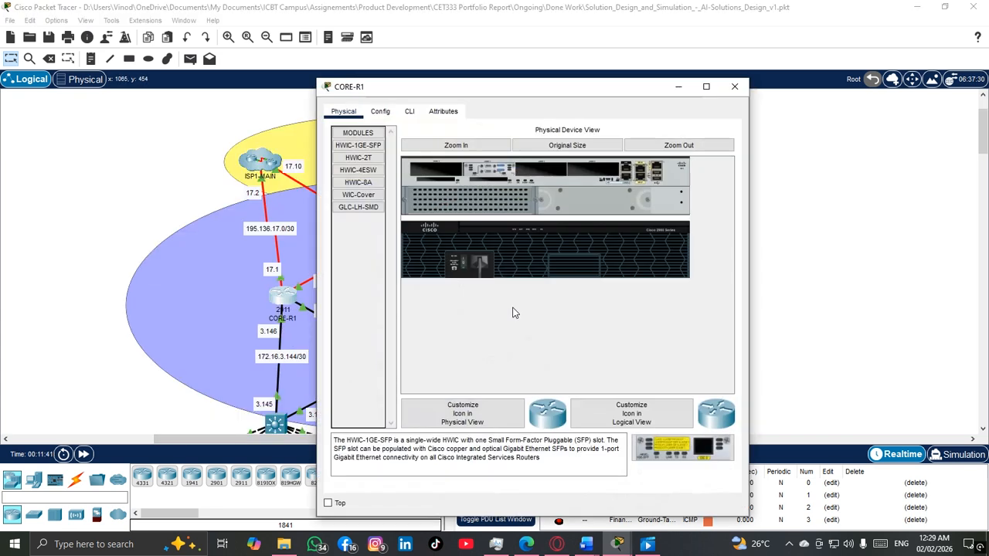
{"action": "left_click", "coordinate": [734, 86]}
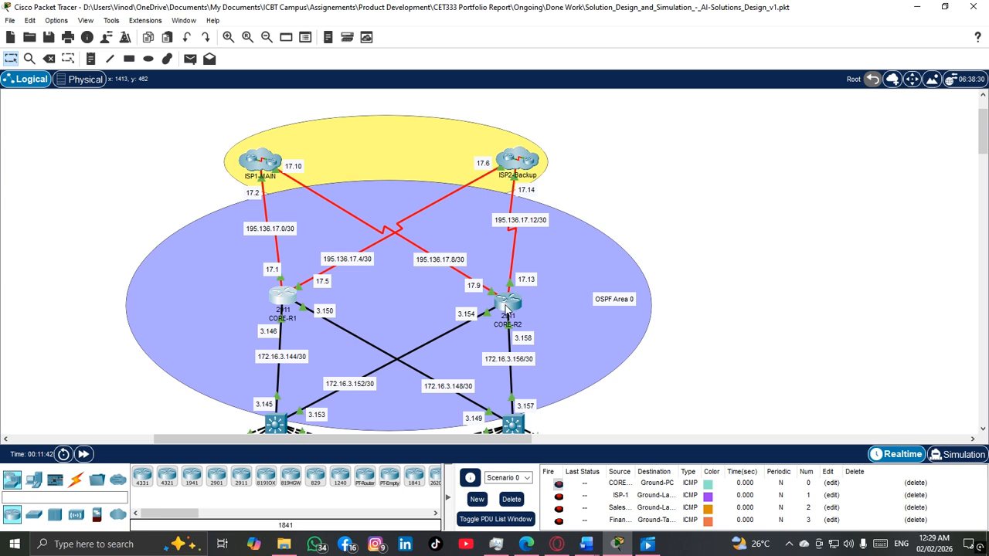
Step: Examine the links and addresses connecting the core routers to the Multilayer-1 and Multilayer-2 switches
{"action": "scroll", "coordinate": [589, 333], "scroll_direction": "down", "scroll_amount": 1}
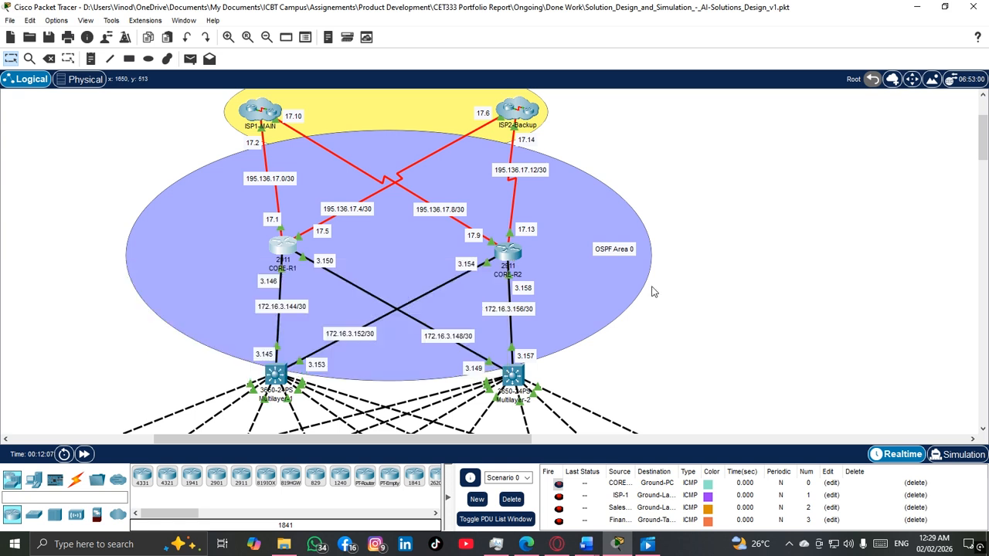
{"action": "scroll", "coordinate": [653, 290], "scroll_direction": "down", "scroll_amount": 3}
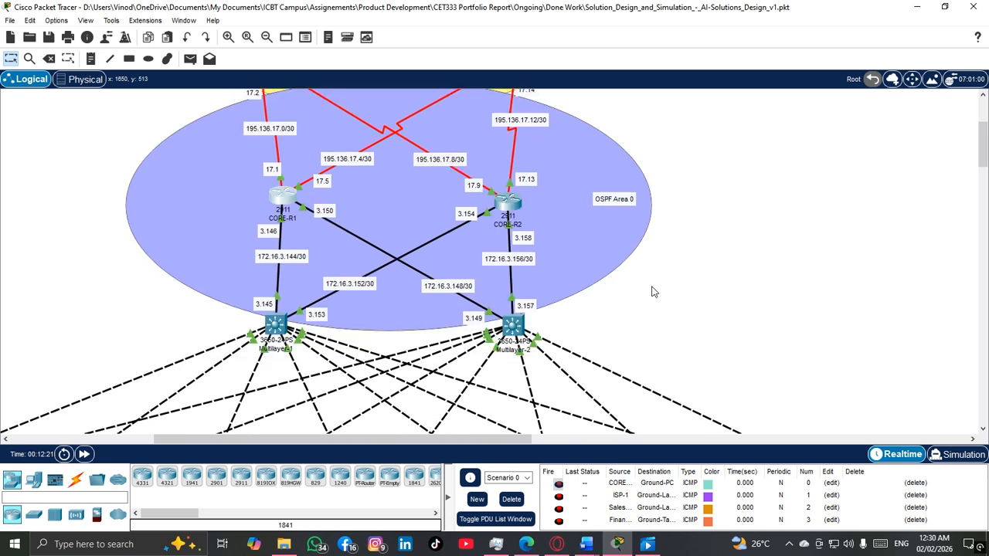
{"action": "left_click_drag", "start_coordinate": [168, 256], "coordinate": [652, 294]}
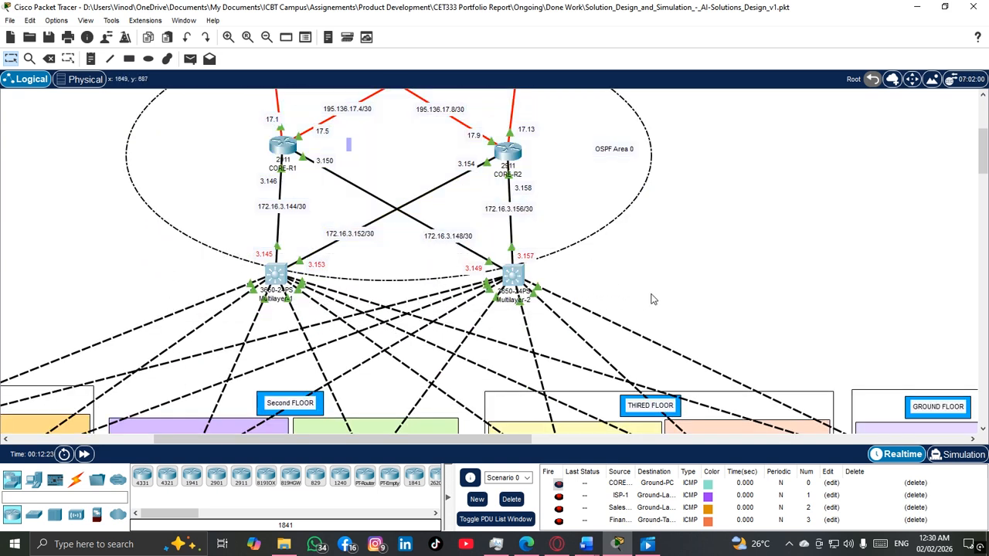
{"action": "left_click", "coordinate": [630, 301]}
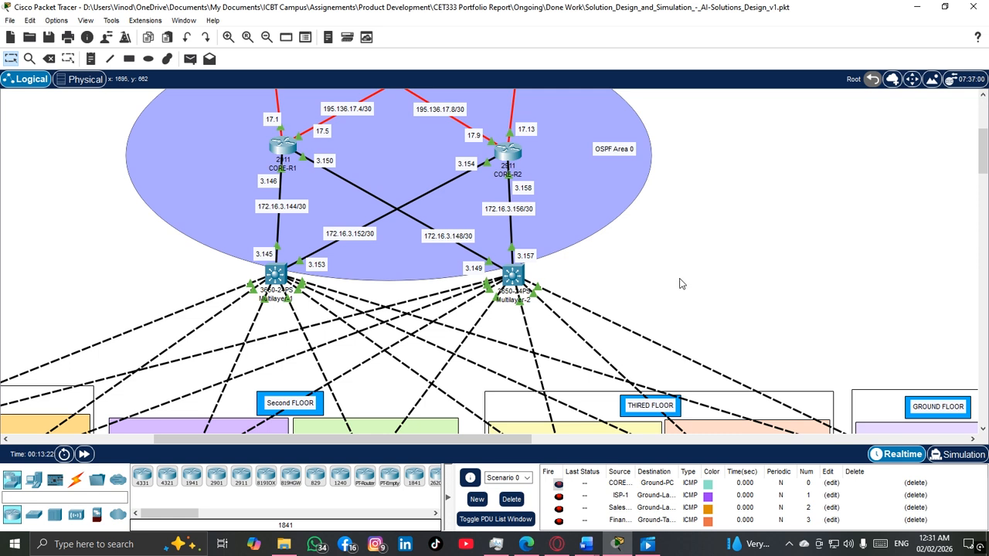
Step: Examine how the multilayer switches connect to the department switches and VLANs on each floor
{"action": "scroll", "coordinate": [601, 289], "scroll_direction": "down", "scroll_amount": 1}
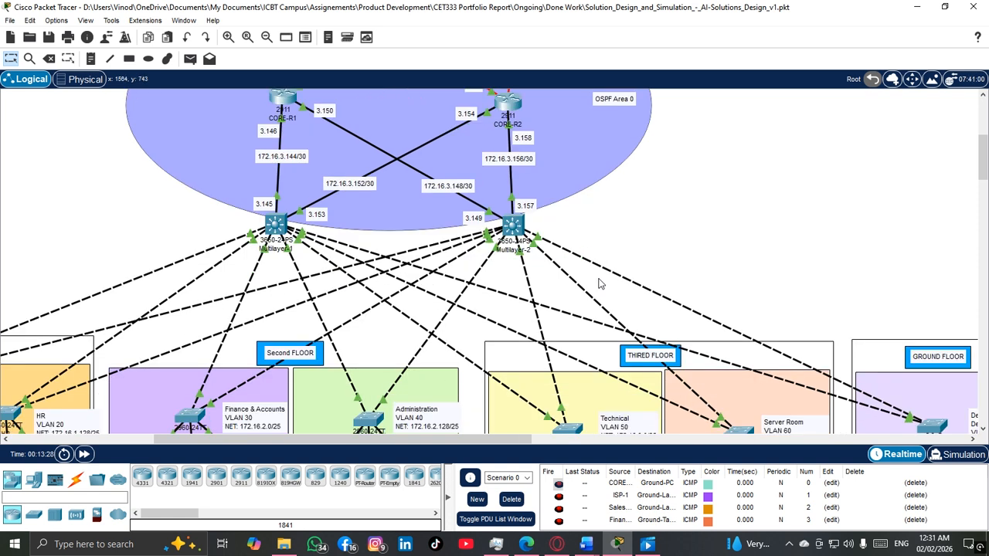
{"action": "scroll", "coordinate": [601, 289], "scroll_direction": "down", "scroll_amount": 1}
{"action": "left_click_drag", "start_coordinate": [479, 440], "coordinate": [363, 436]}
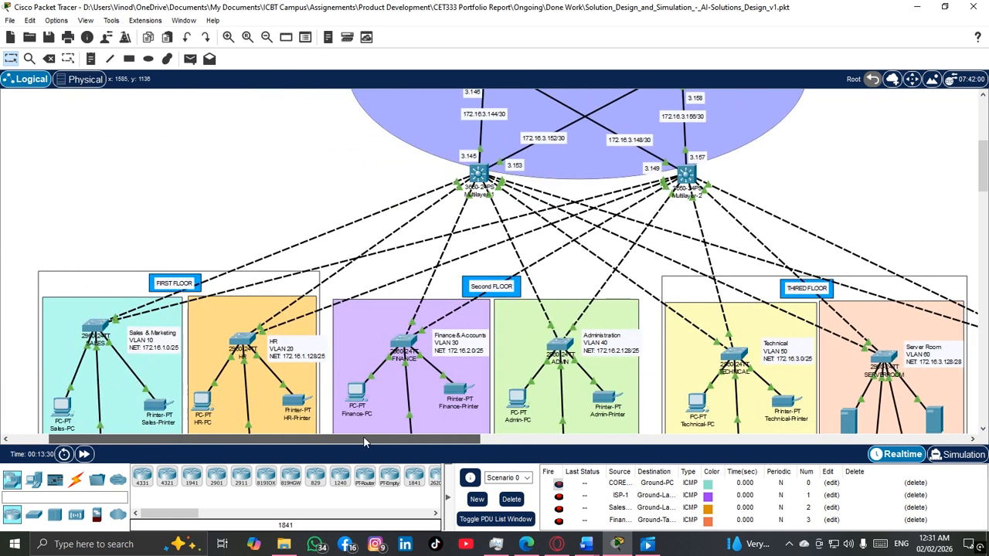
{"action": "scroll", "coordinate": [454, 381], "scroll_direction": "down", "scroll_amount": 1}
{"action": "scroll", "coordinate": [456, 381], "scroll_direction": "down", "scroll_amount": 1}
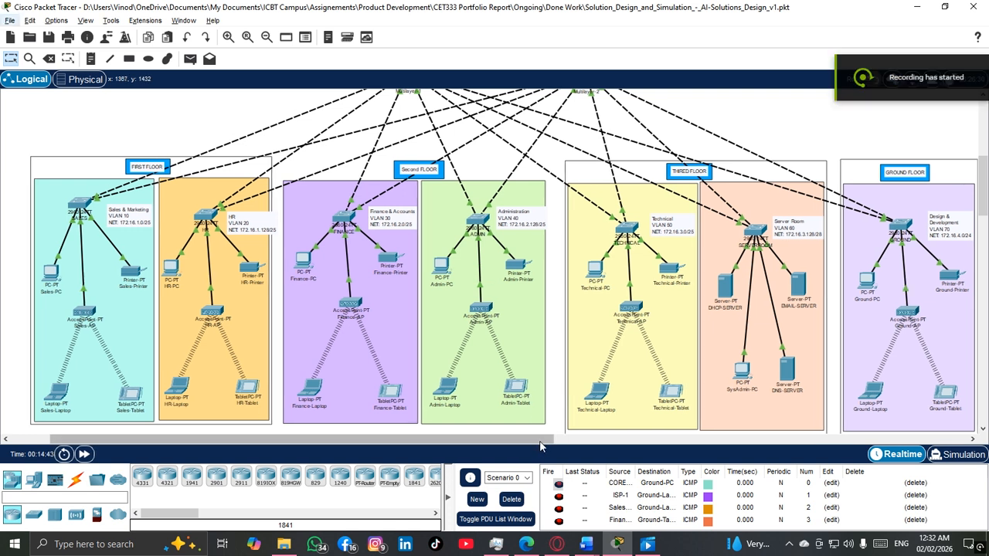
Step: Inspect the Server Room network and view the DHCP service on DHCP-SERVER
{"action": "left_click_drag", "start_coordinate": [516, 441], "coordinate": [595, 411]}
{"action": "scroll", "coordinate": [517, 303], "scroll_direction": "up", "scroll_amount": 1}
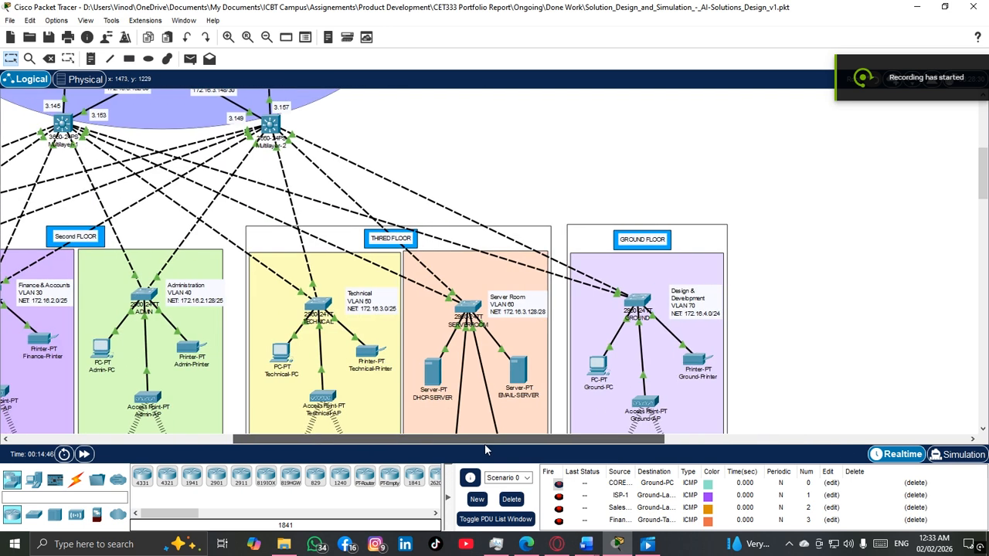
{"action": "left_click_drag", "start_coordinate": [485, 444], "coordinate": [522, 443]}
{"action": "scroll", "coordinate": [489, 395], "scroll_direction": "down", "scroll_amount": 3}
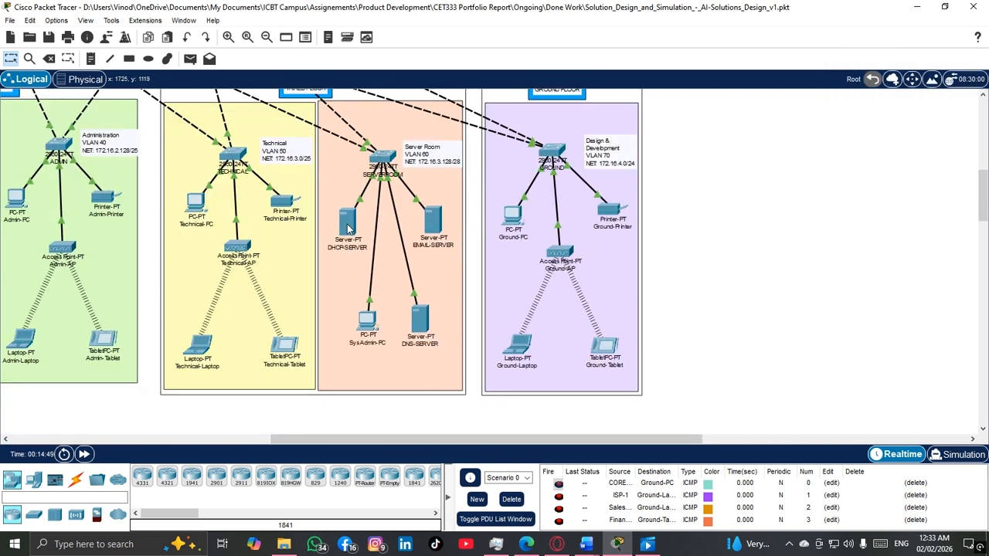
{"action": "left_click", "coordinate": [356, 232]}
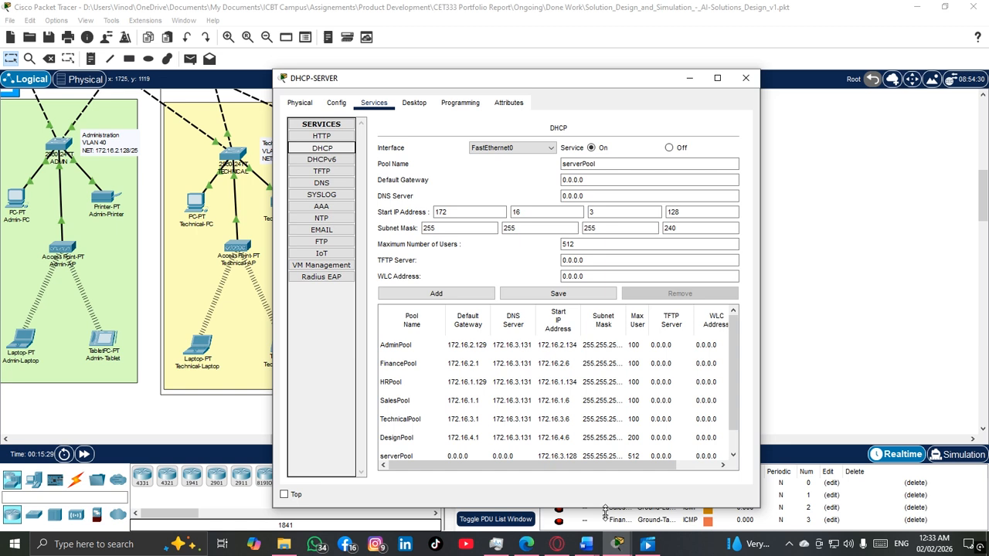
{"action": "double_click", "coordinate": [603, 508]}
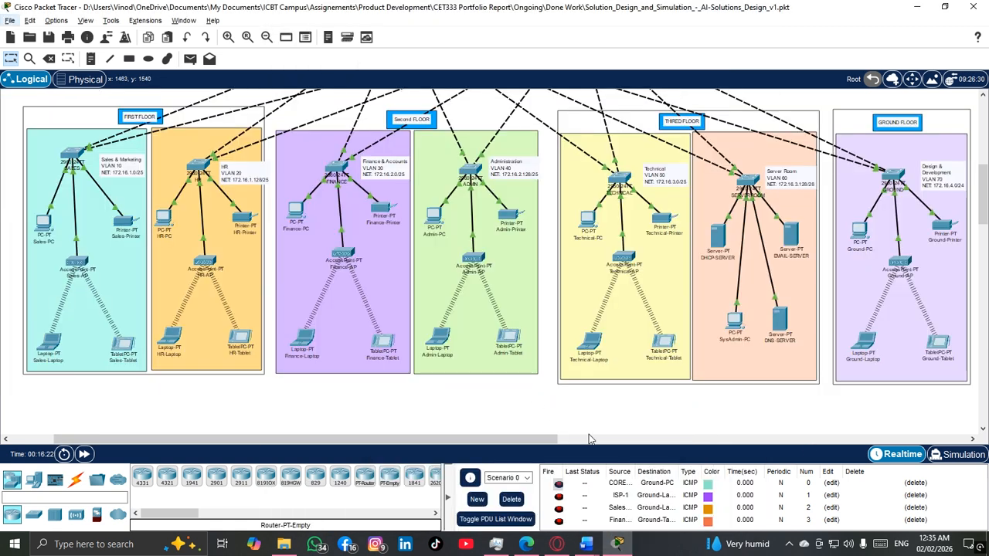
Step: Look over the department networks on all floors and check the EMAIL-SERVER's address details
{"action": "left_click_drag", "start_coordinate": [541, 443], "coordinate": [663, 445]}
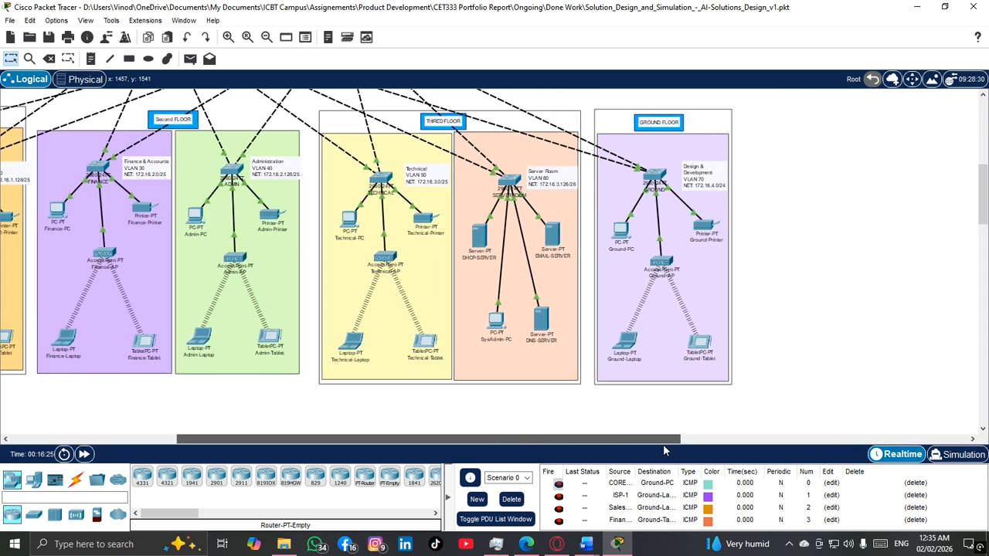
{"action": "scroll", "coordinate": [498, 314], "scroll_direction": "left", "scroll_amount": 3}
{"action": "scroll", "coordinate": [498, 314], "scroll_direction": "left", "scroll_amount": 3}
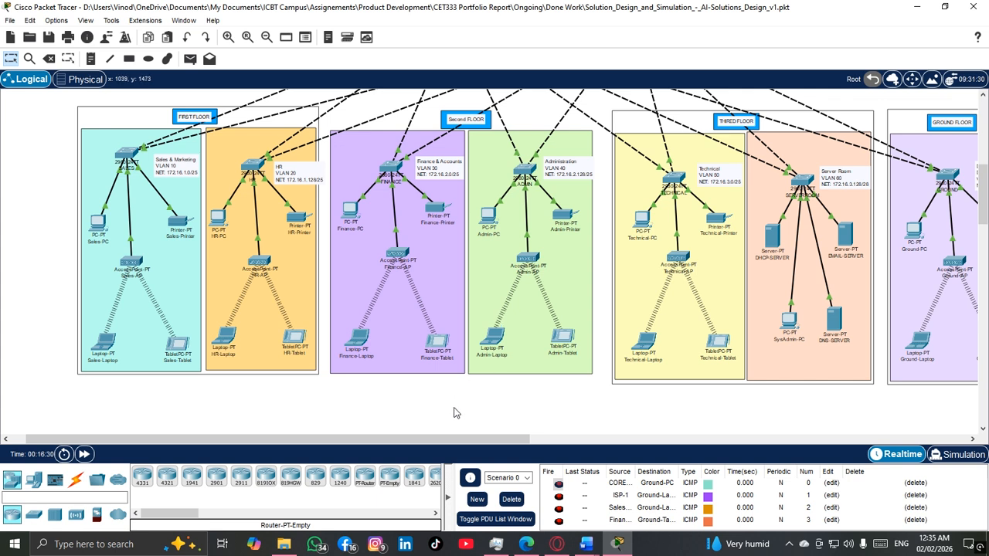
{"action": "left_click_drag", "start_coordinate": [448, 439], "coordinate": [566, 446]}
{"action": "mouse_move", "coordinate": [605, 263]}
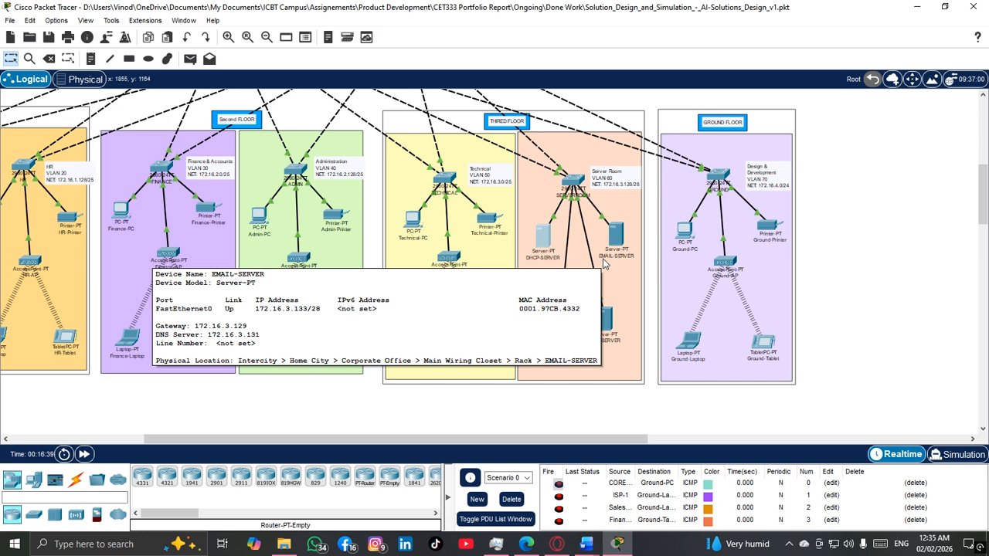
Step: Review the DHCP address pools on DHCP-SERVER, including DesignPool, in an enlarged window, and close the server
{"action": "left_click", "coordinate": [544, 237]}
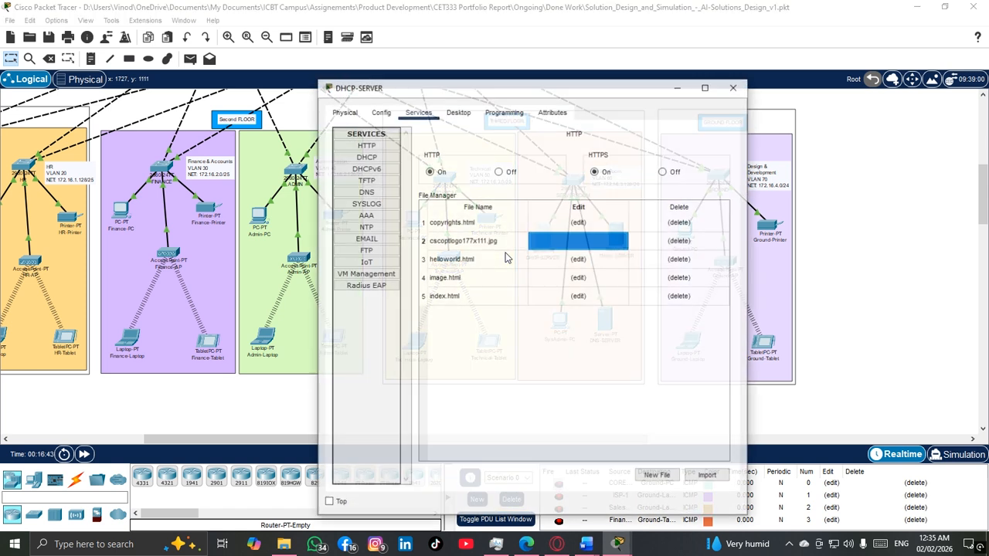
{"action": "left_click", "coordinate": [372, 158]}
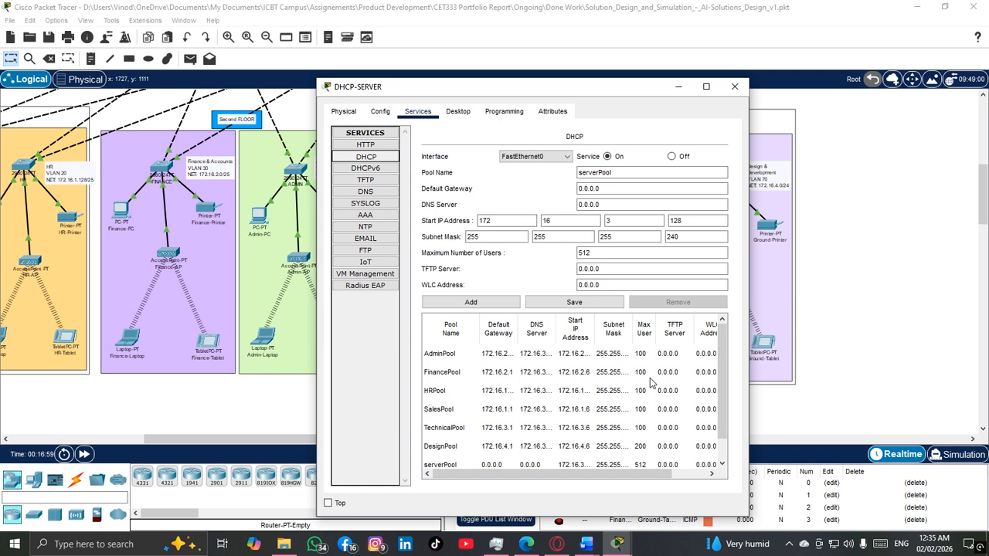
{"action": "scroll", "coordinate": [650, 383], "scroll_direction": "down", "scroll_amount": 1}
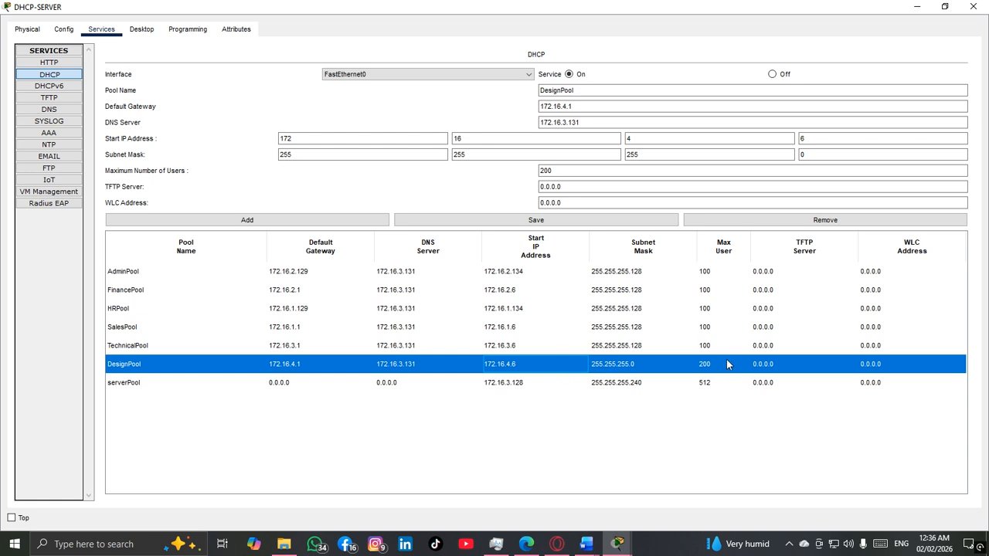
{"action": "left_click", "coordinate": [709, 456]}
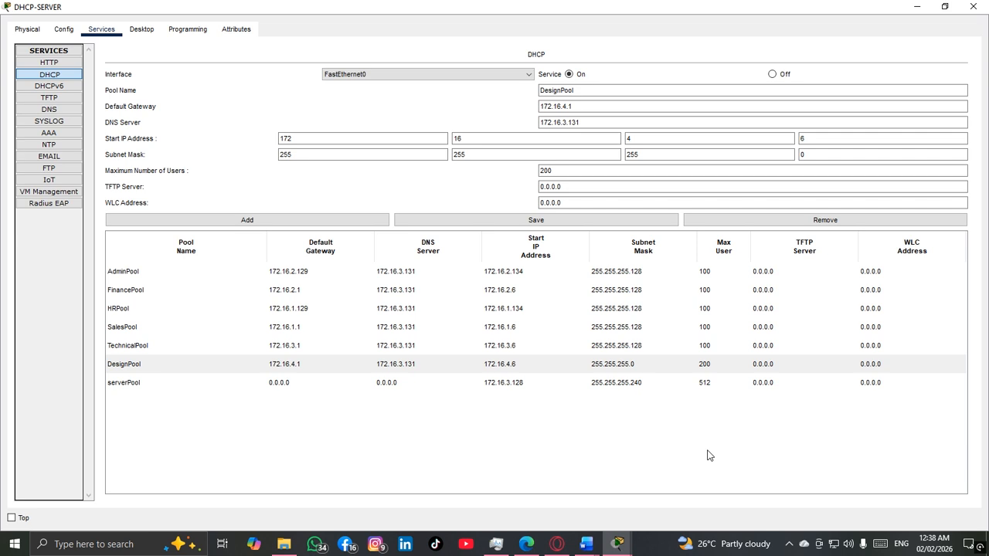
{"action": "left_click", "coordinate": [972, 6]}
Step: Request Ground-PC's IPv4 configuration through DHCP on FastEthernet0, and close the device window
{"action": "left_click_drag", "start_coordinate": [472, 440], "coordinate": [370, 448]}
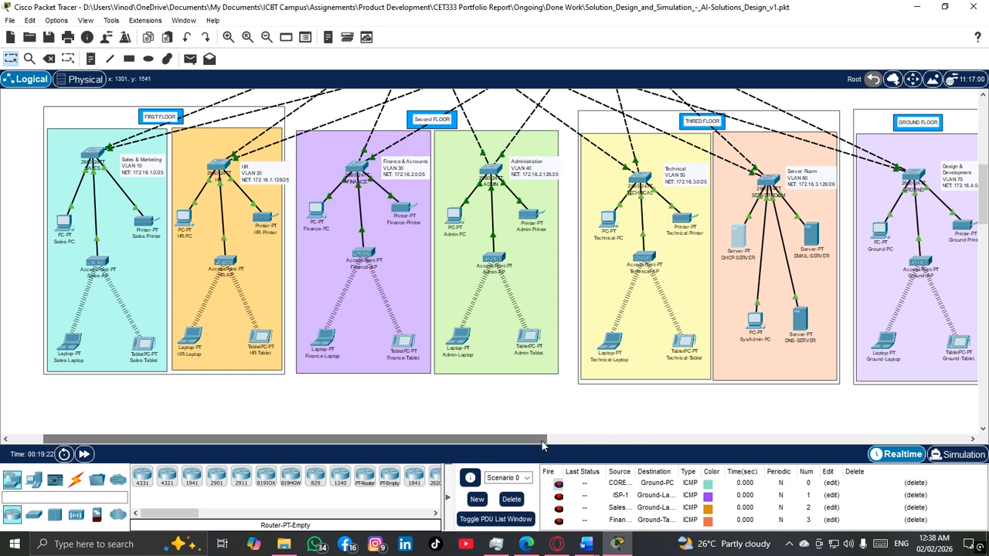
{"action": "left_click_drag", "start_coordinate": [543, 446], "coordinate": [618, 445]}
{"action": "double_click", "coordinate": [743, 236]}
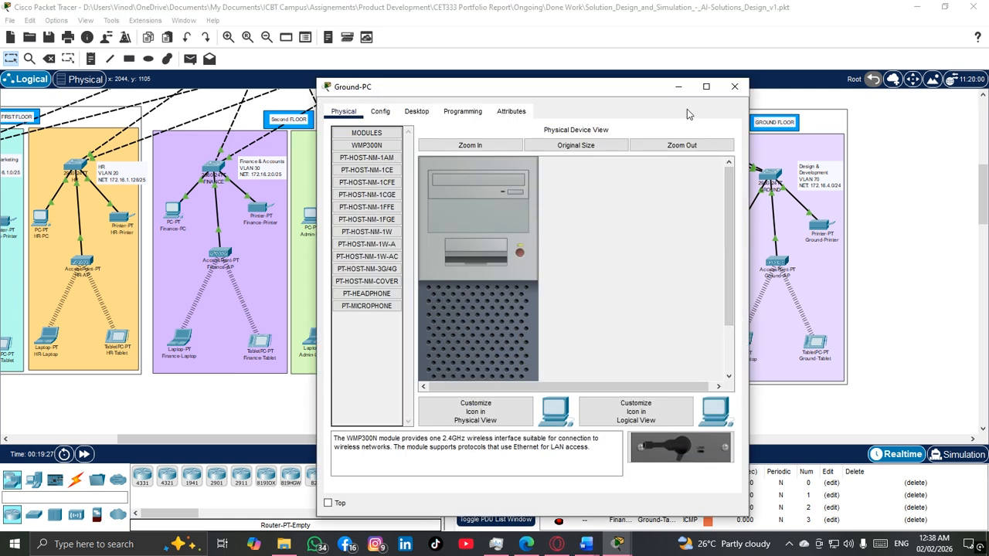
{"action": "left_click", "coordinate": [381, 112]}
{"action": "left_click", "coordinate": [416, 111]}
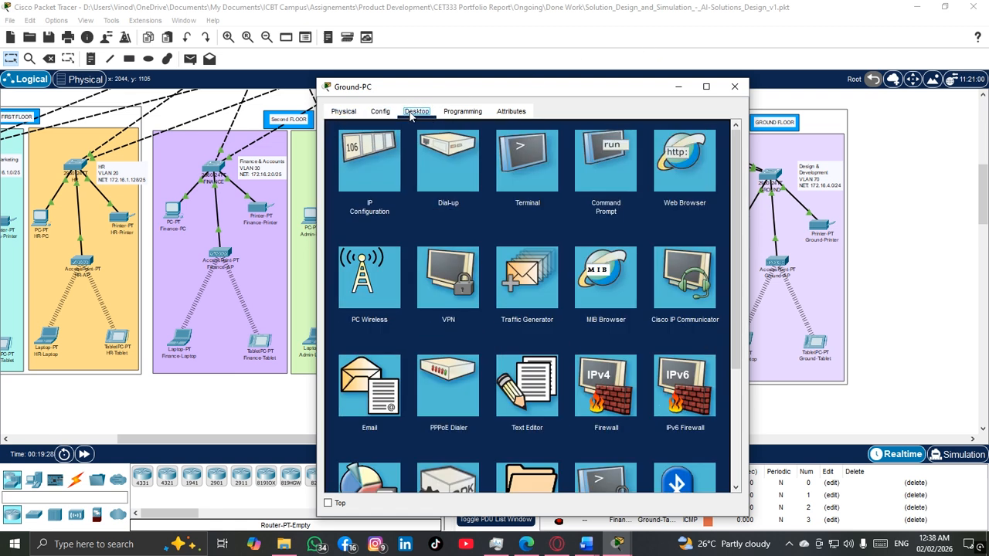
{"action": "left_click", "coordinate": [372, 156]}
{"action": "left_click", "coordinate": [340, 180]}
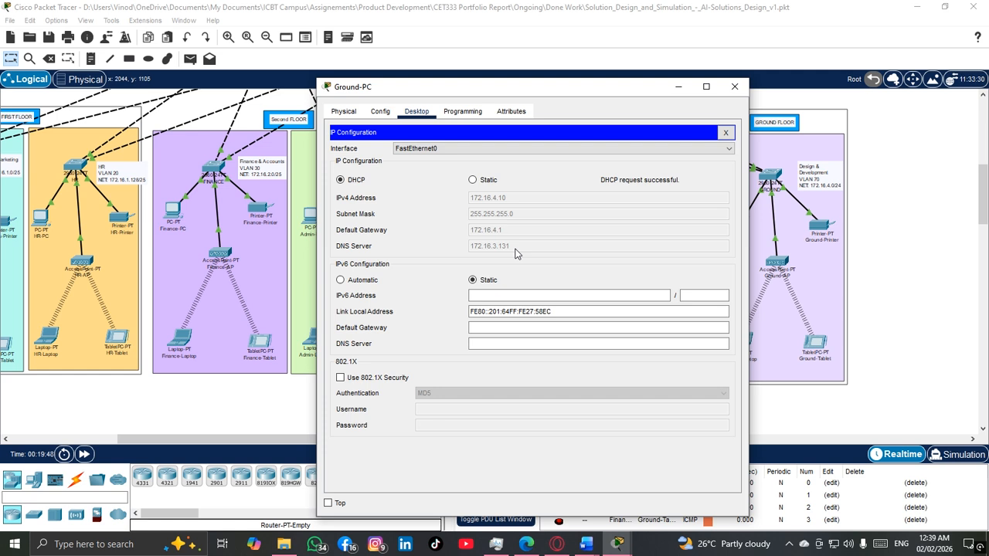
{"action": "left_click", "coordinate": [735, 86]}
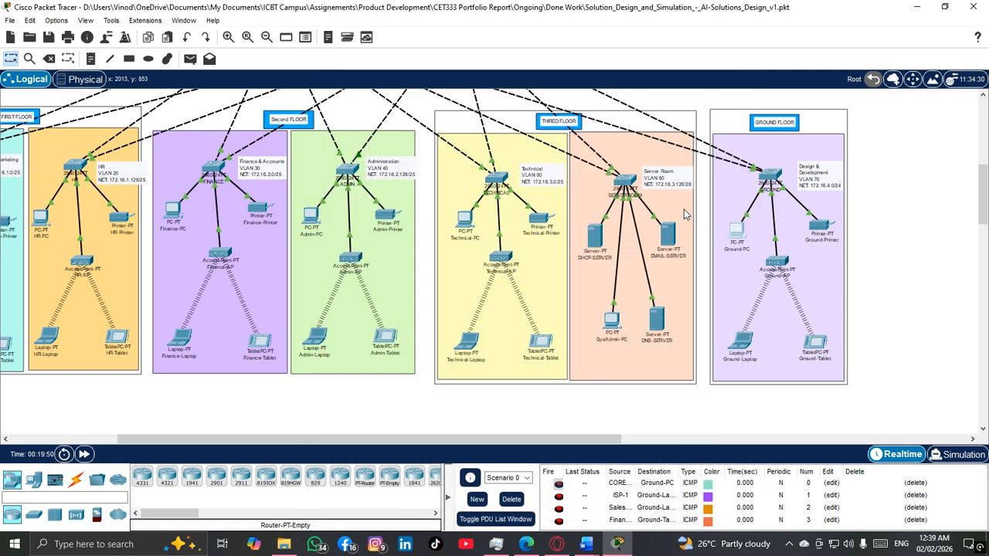
Step: Display DesignPool's settings in the DHCP service of DHCP-SERVER to compare them with Ground-PC's addressing
{"action": "left_click", "coordinate": [595, 235]}
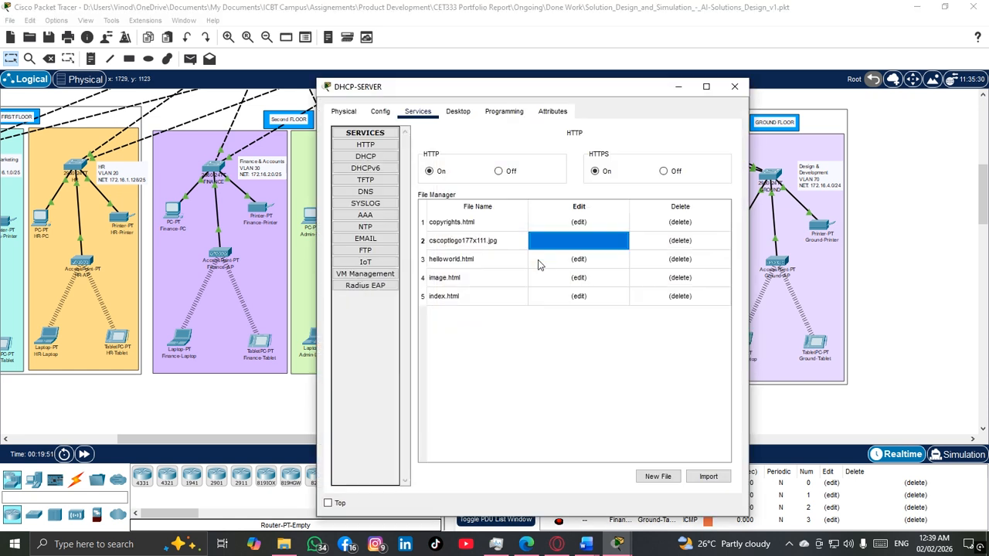
{"action": "left_click", "coordinate": [456, 113]}
{"action": "left_click", "coordinate": [418, 113]}
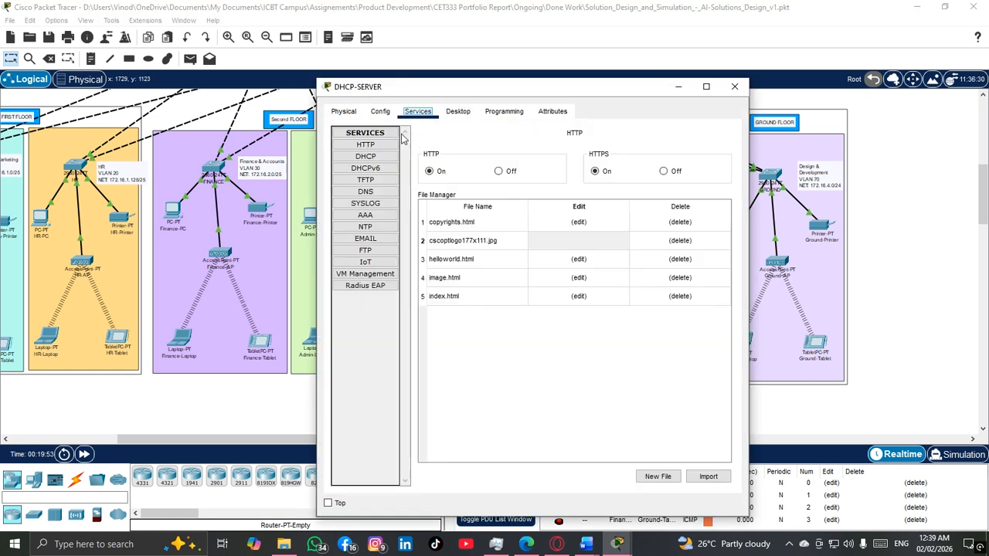
{"action": "left_click", "coordinate": [370, 158]}
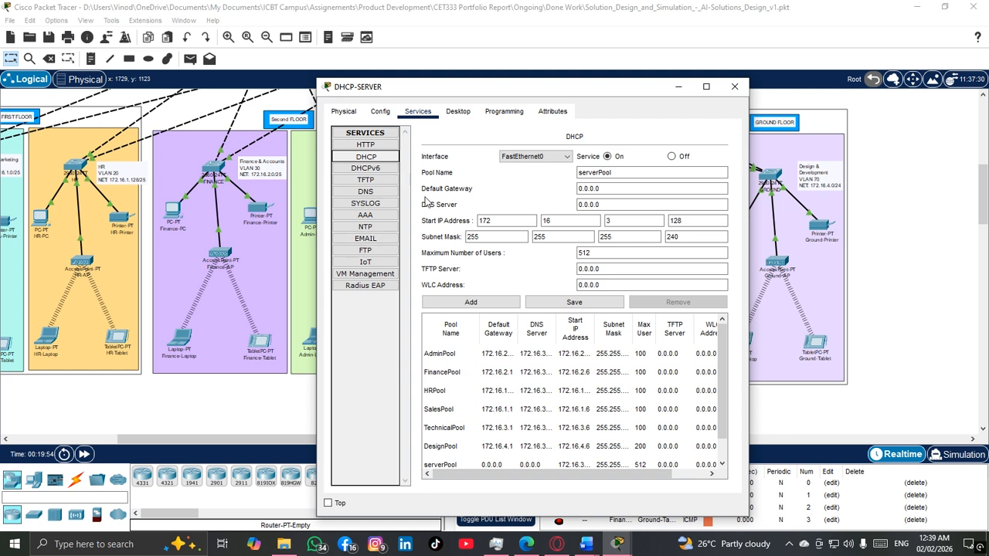
{"action": "left_click", "coordinate": [456, 447]}
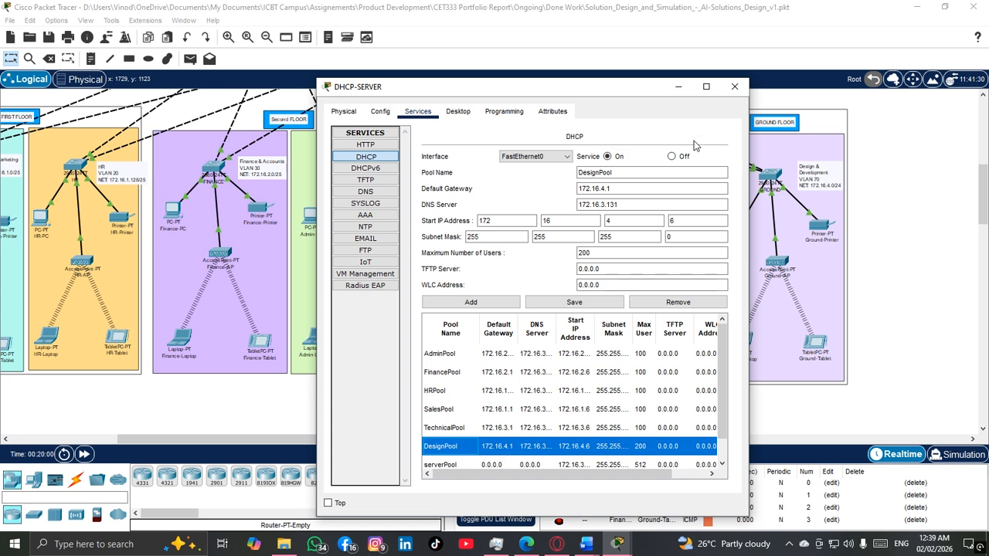
{"action": "left_click", "coordinate": [705, 87]}
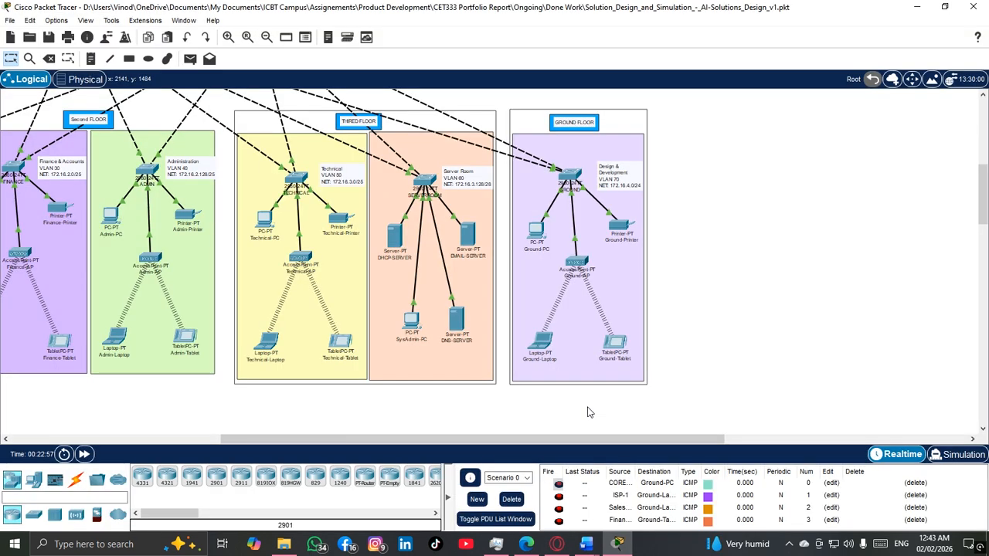
Step: Request HR-Laptop's IPv4 configuration through DHCP on Wireless0
{"action": "left_click_drag", "start_coordinate": [520, 437], "coordinate": [292, 473]}
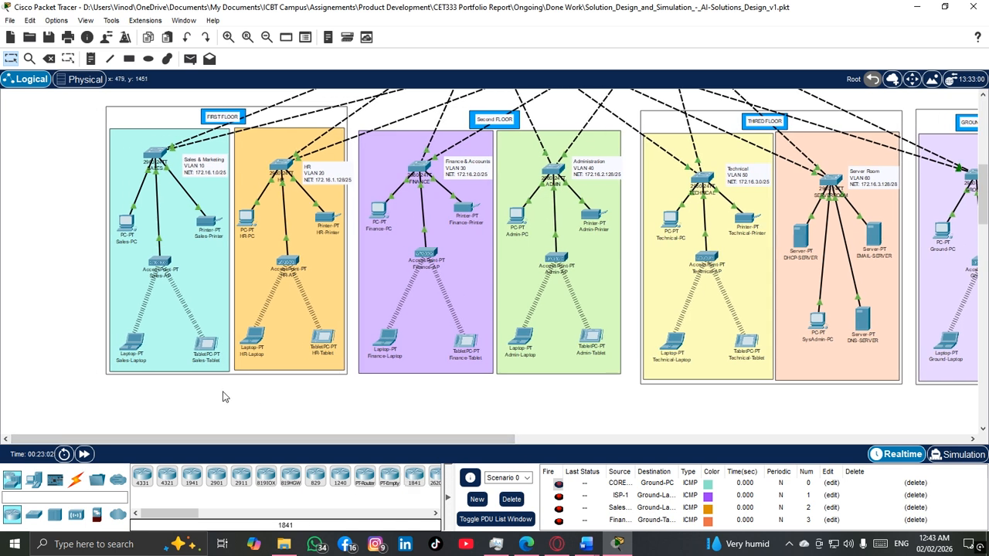
{"action": "scroll", "coordinate": [224, 396], "scroll_direction": "up", "scroll_amount": 1}
{"action": "scroll", "coordinate": [374, 433], "scroll_direction": "down", "scroll_amount": 3}
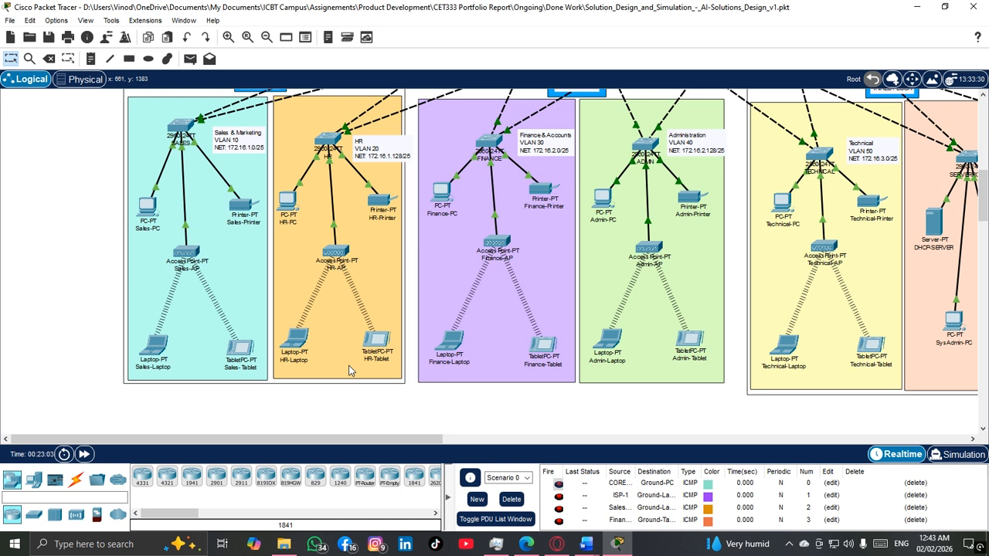
{"action": "double_click", "coordinate": [301, 346]}
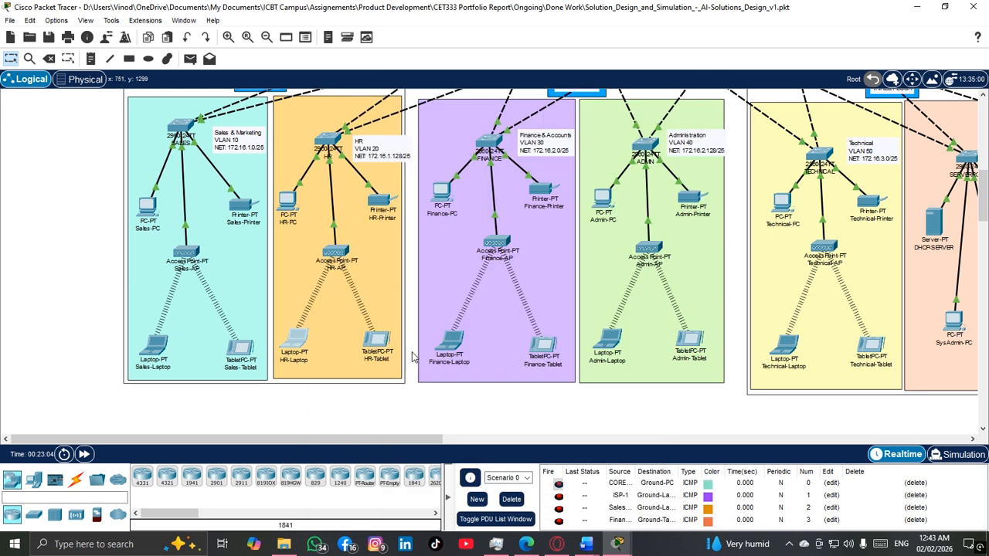
{"action": "mouse_move", "coordinate": [621, 538]}
{"action": "left_click", "coordinate": [676, 491]}
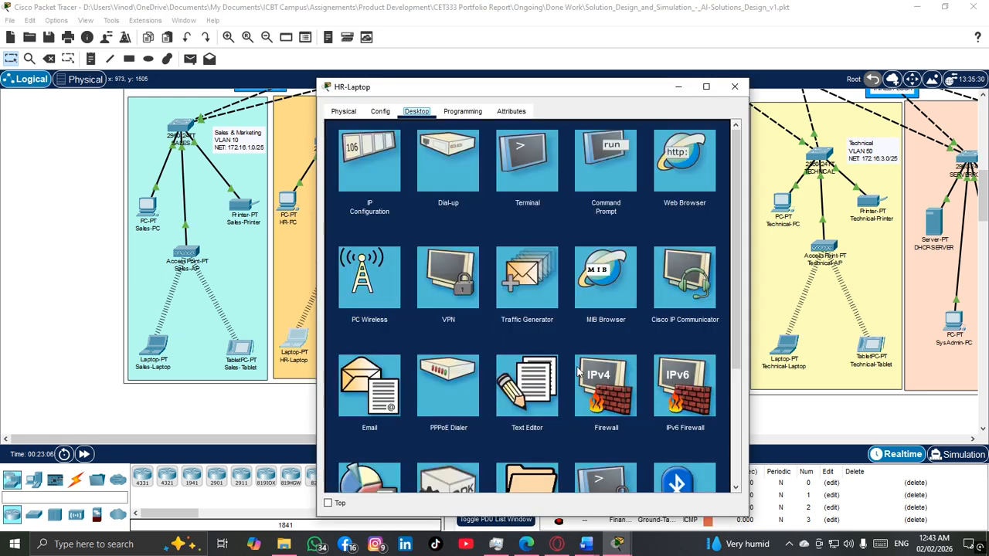
{"action": "left_click", "coordinate": [389, 168]}
{"action": "left_click", "coordinate": [348, 178]}
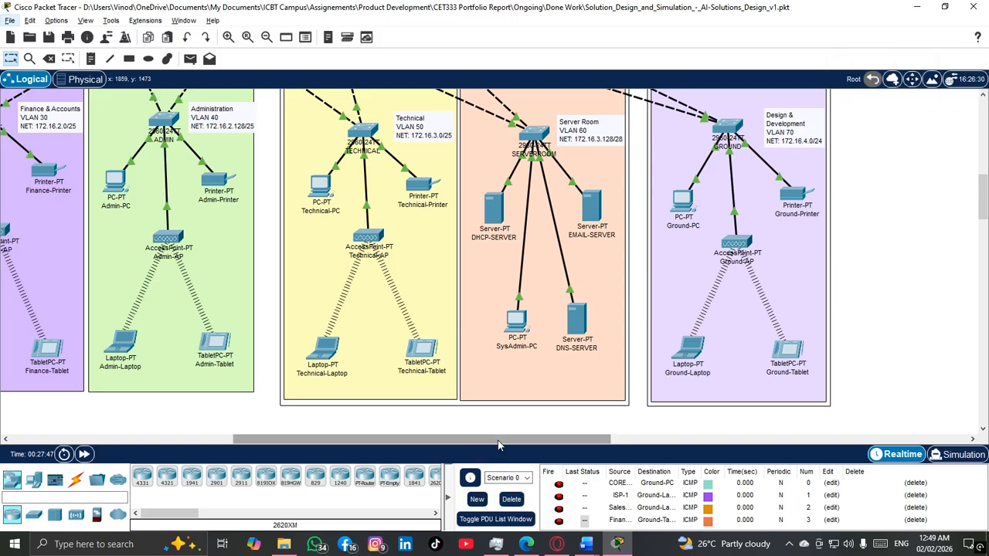
Step: Switch to the CET333 report in Word, search for "ur-01" and read the UR-01 (Mobility) requirement
{"action": "left_click_drag", "start_coordinate": [489, 440], "coordinate": [274, 437]}
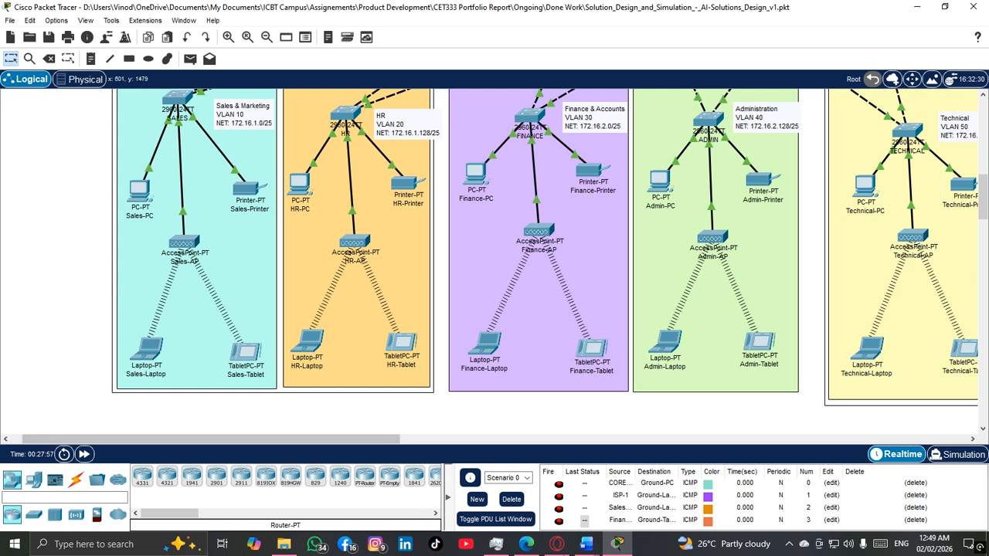
{"action": "left_click", "coordinate": [588, 540]}
{"action": "left_click", "coordinate": [557, 495]}
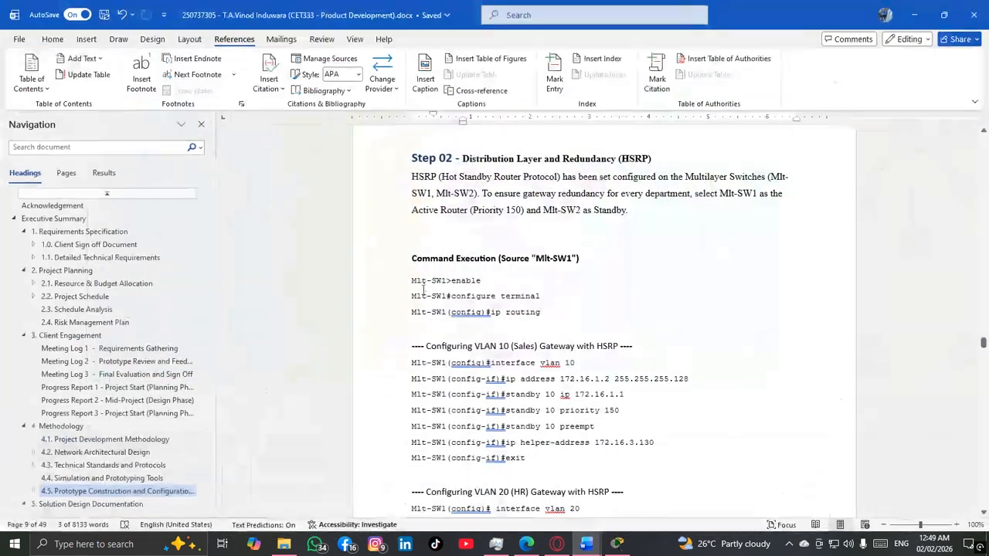
{"action": "key", "text": "ctrl+f"}
{"action": "type", "text": "ur-01"}
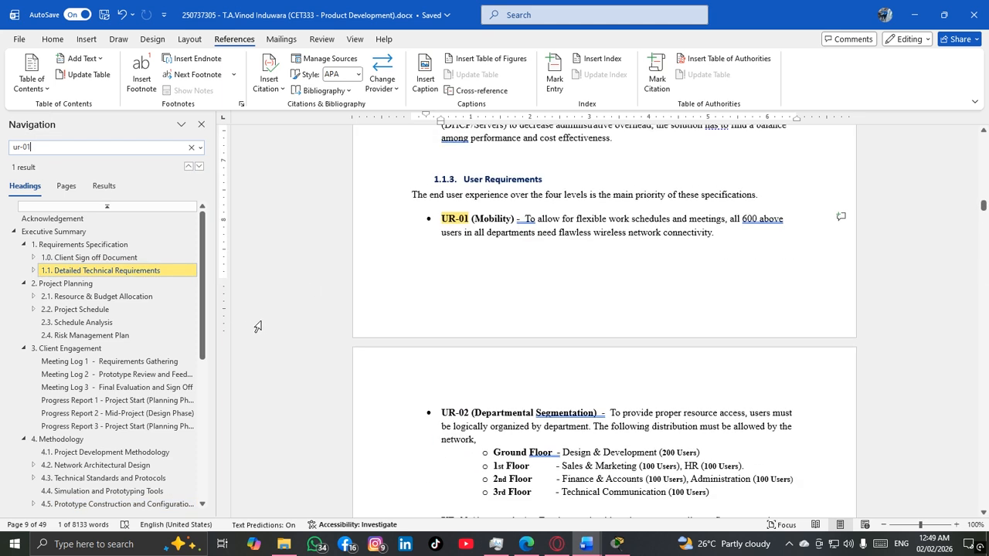
{"action": "scroll", "coordinate": [494, 307], "scroll_direction": "up", "scroll_amount": 1}
{"action": "scroll", "coordinate": [494, 307], "scroll_direction": "down", "scroll_amount": 1}
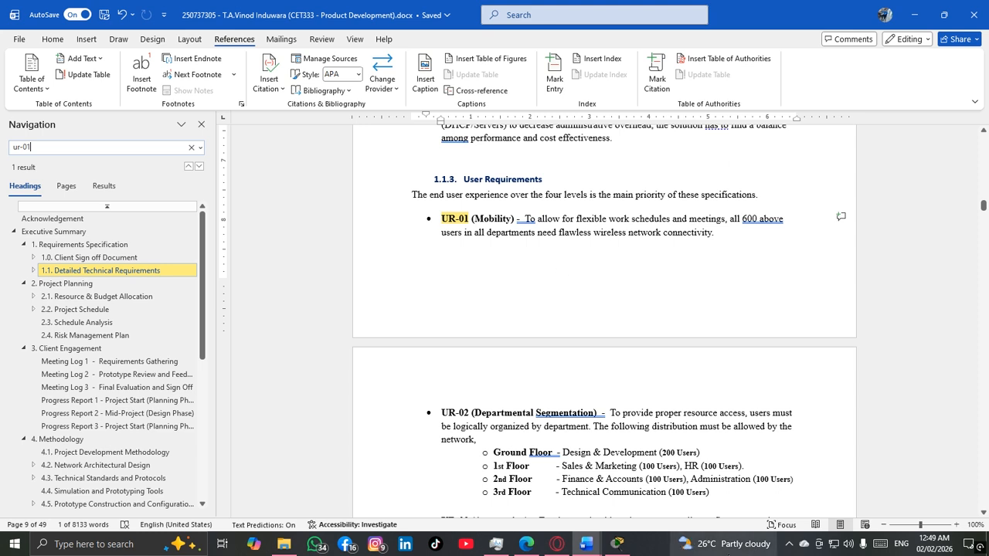
Step: Switch back to Packet Tracer and examine Sales-AP's Port 1 wireless settings, highlighting its SSID and PSK pass phrase
{"action": "left_click", "coordinate": [617, 544]}
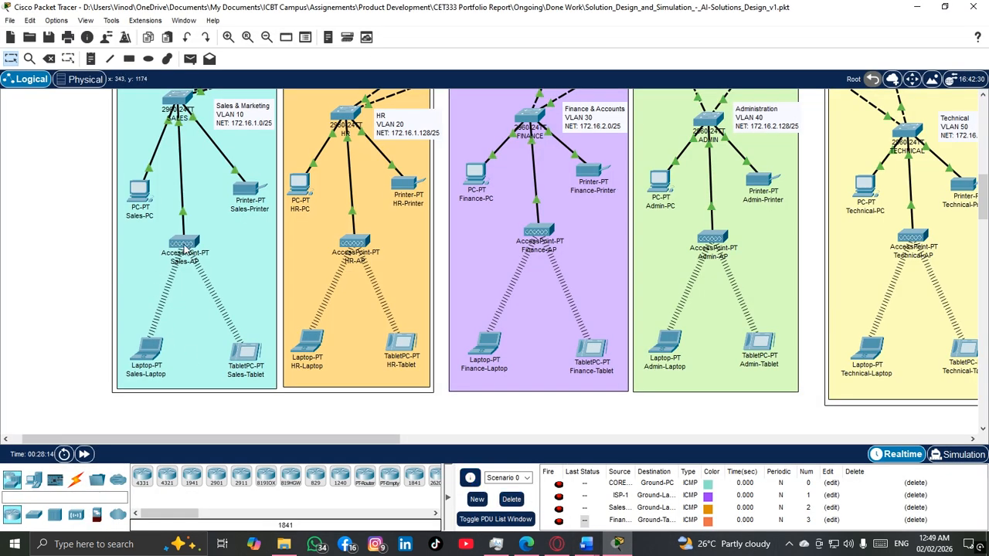
{"action": "mouse_move", "coordinate": [185, 247]}
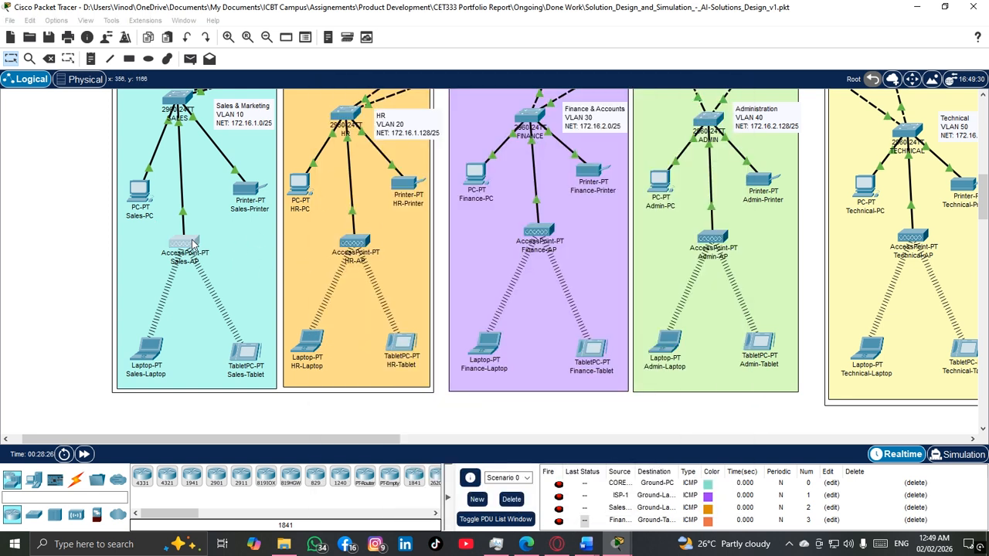
{"action": "mouse_move", "coordinate": [617, 544]}
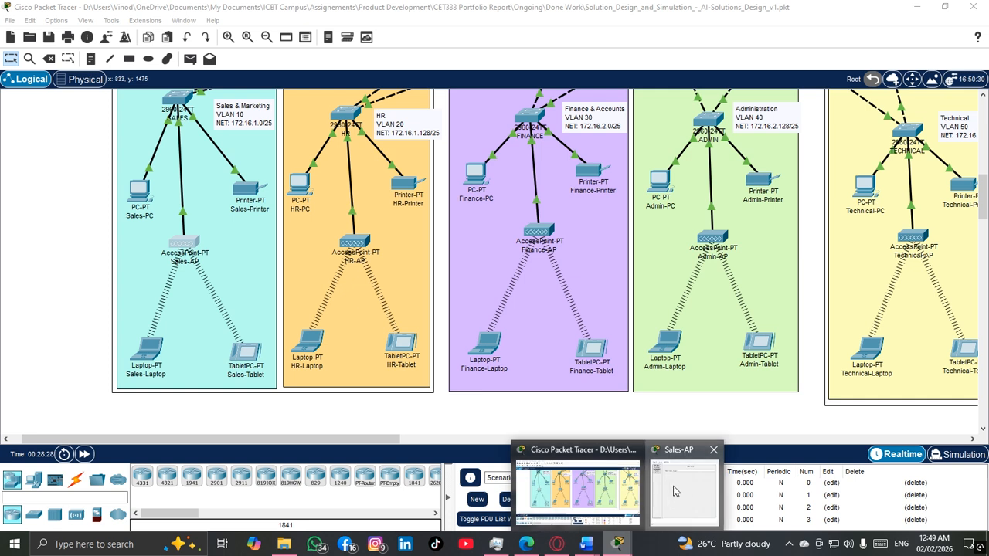
{"action": "left_click", "coordinate": [699, 506]}
{"action": "left_click", "coordinate": [359, 180]}
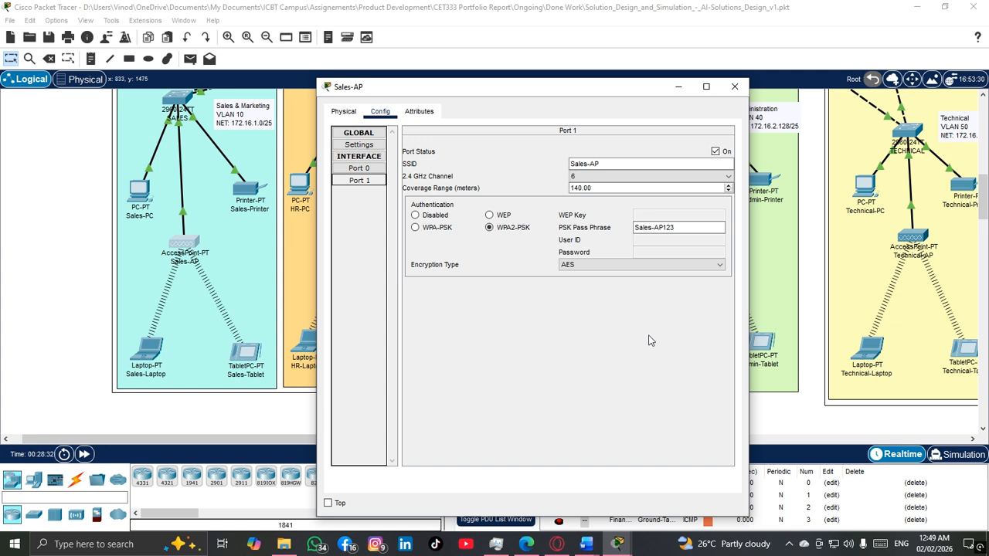
{"action": "left_click_drag", "start_coordinate": [636, 164], "coordinate": [546, 168]}
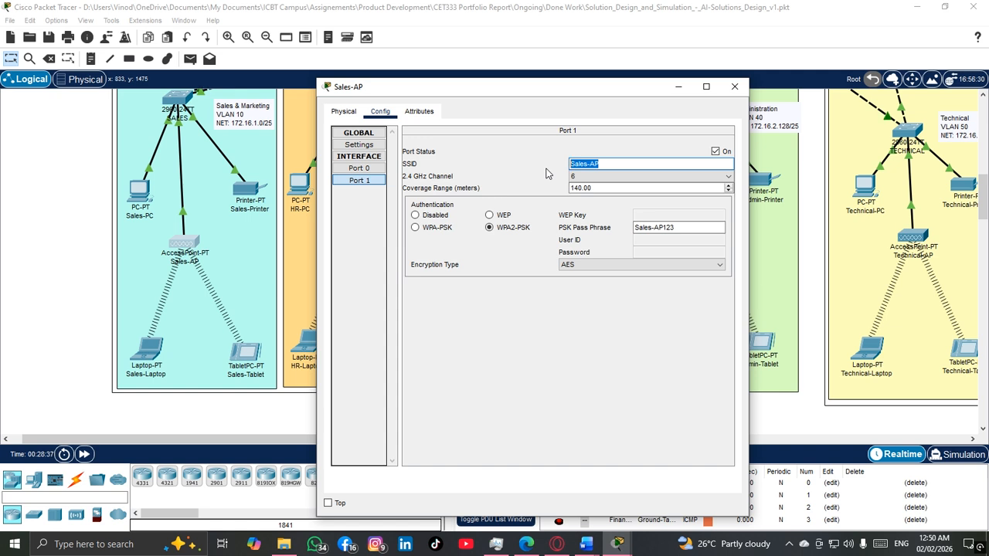
{"action": "left_click", "coordinate": [704, 228]}
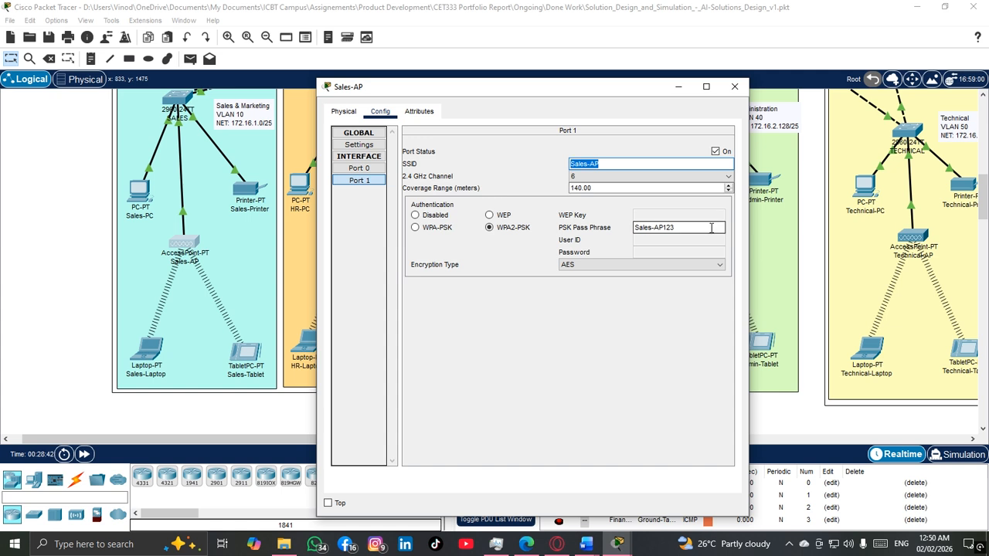
{"action": "left_click_drag", "start_coordinate": [706, 228], "coordinate": [628, 229]}
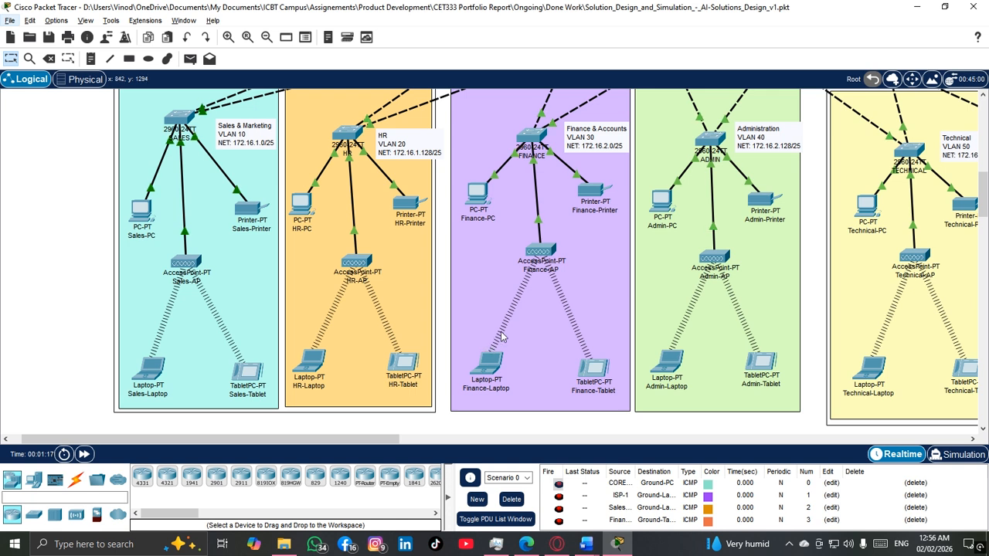
Step: Reopen Sales-AP's Port 1 configuration, review its SSID and WPA2-PSK pass phrase, and close the device window
{"action": "left_click", "coordinate": [193, 265]}
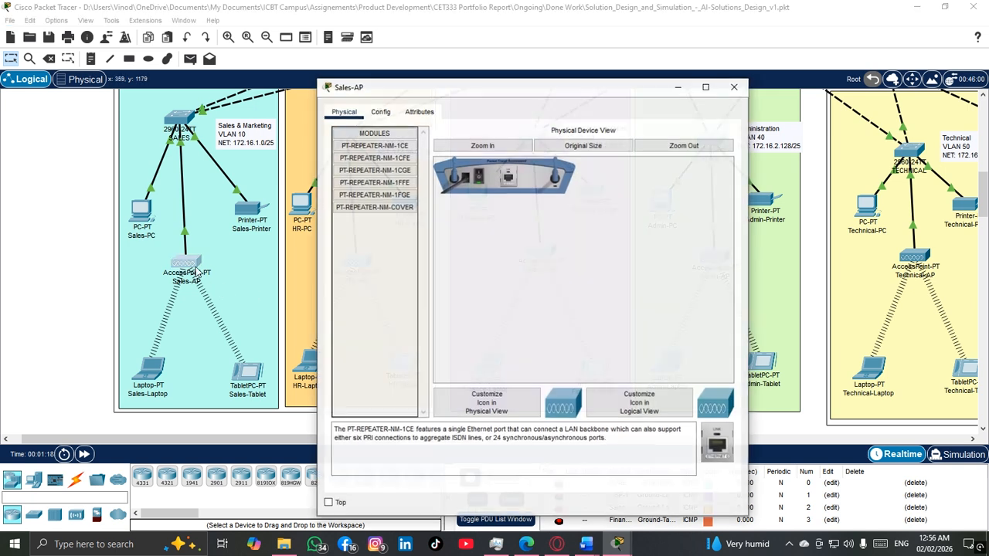
{"action": "left_click", "coordinate": [380, 111]}
{"action": "left_click", "coordinate": [371, 180]}
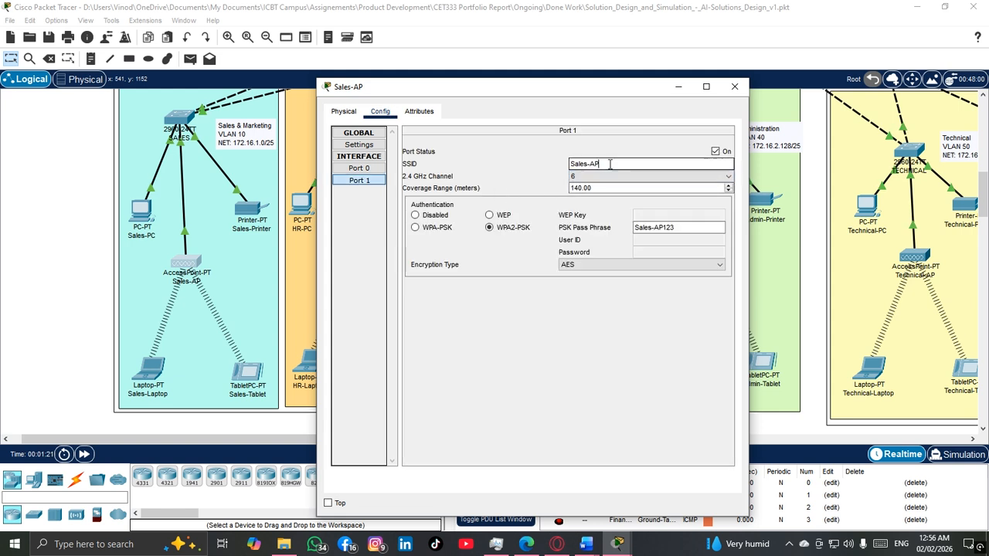
{"action": "left_click", "coordinate": [686, 227]}
{"action": "left_click_drag", "start_coordinate": [686, 227], "coordinate": [612, 230]}
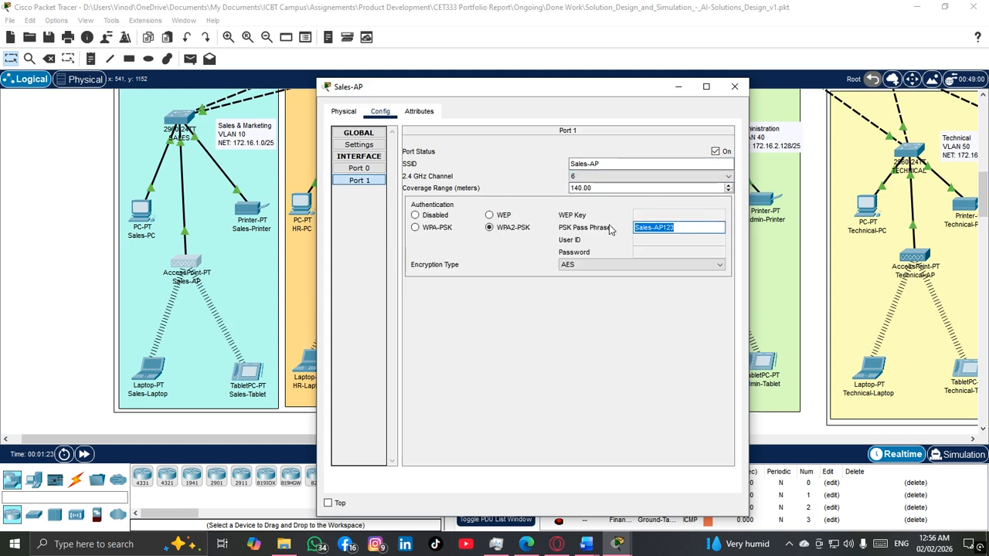
{"action": "left_click", "coordinate": [674, 250]}
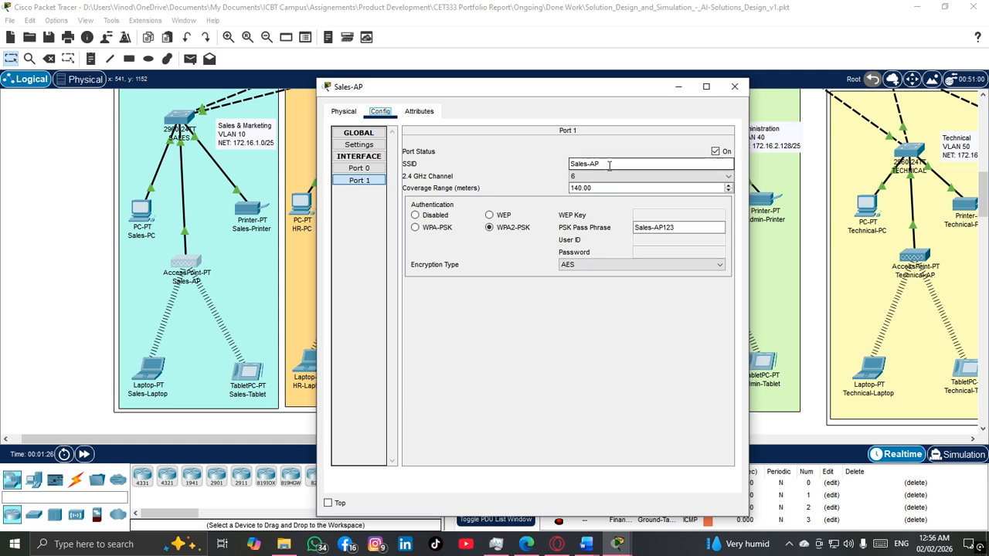
{"action": "left_click", "coordinate": [734, 87]}
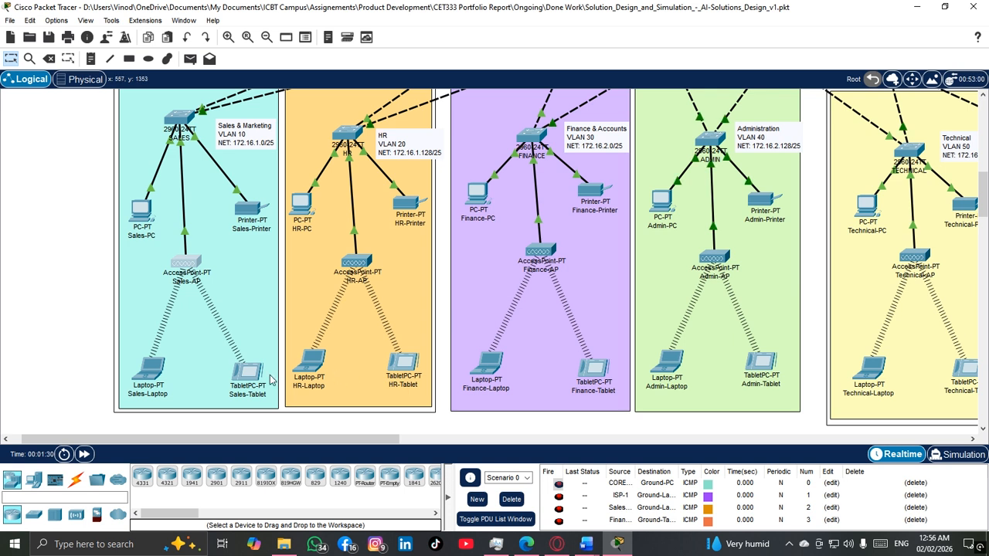
Step: Clear the PSK pass phrase in Sales-Laptop's Wireless0 settings
{"action": "left_click", "coordinate": [149, 369]}
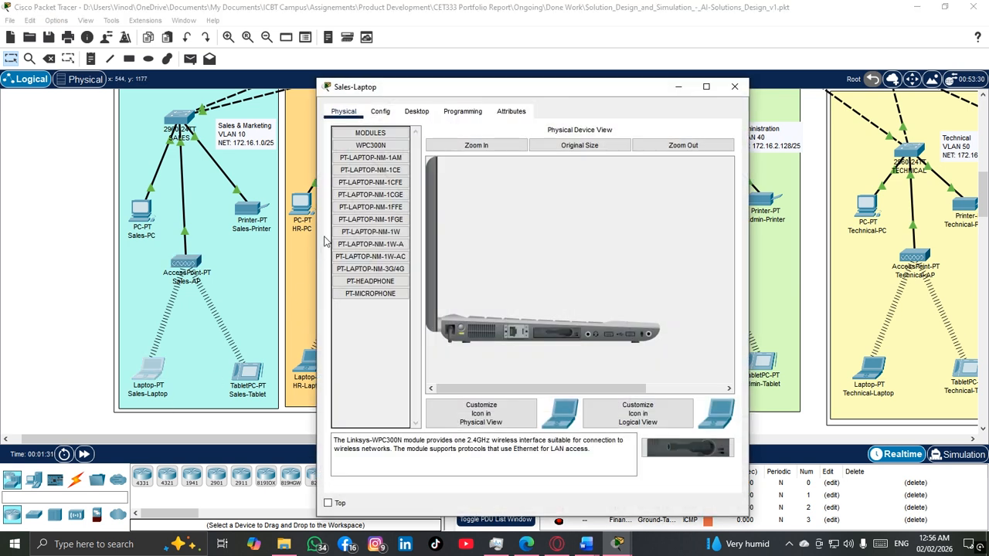
{"action": "left_click", "coordinate": [399, 112]}
{"action": "left_click", "coordinate": [386, 113]}
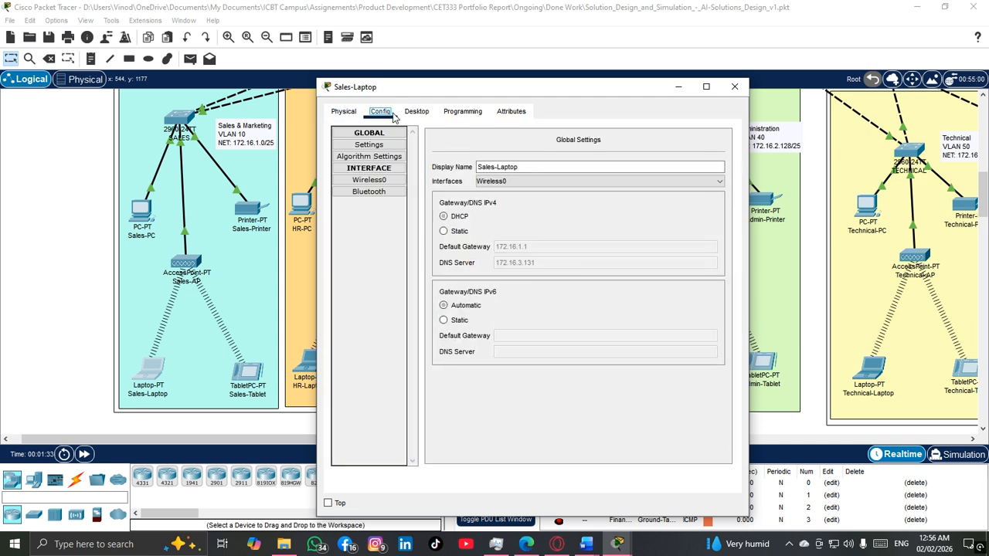
{"action": "left_click", "coordinate": [391, 180]}
{"action": "left_click_drag", "start_coordinate": [688, 228], "coordinate": [595, 235]}
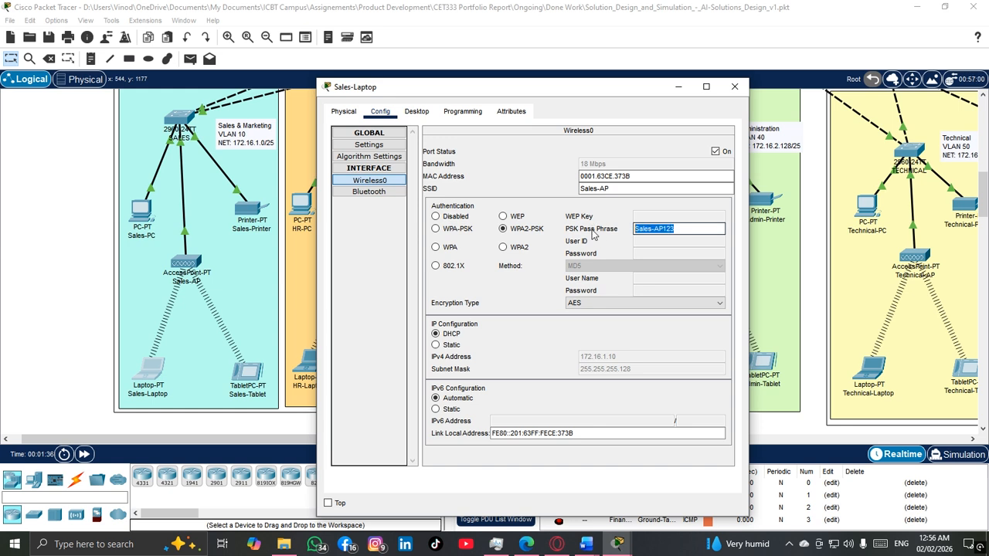
{"action": "key", "text": "BackSpace"}
Step: Turn off Sales-Laptop's Wireless0 port, empty its SSID, and turn the port back on
{"action": "left_click_drag", "start_coordinate": [631, 190], "coordinate": [550, 192]}
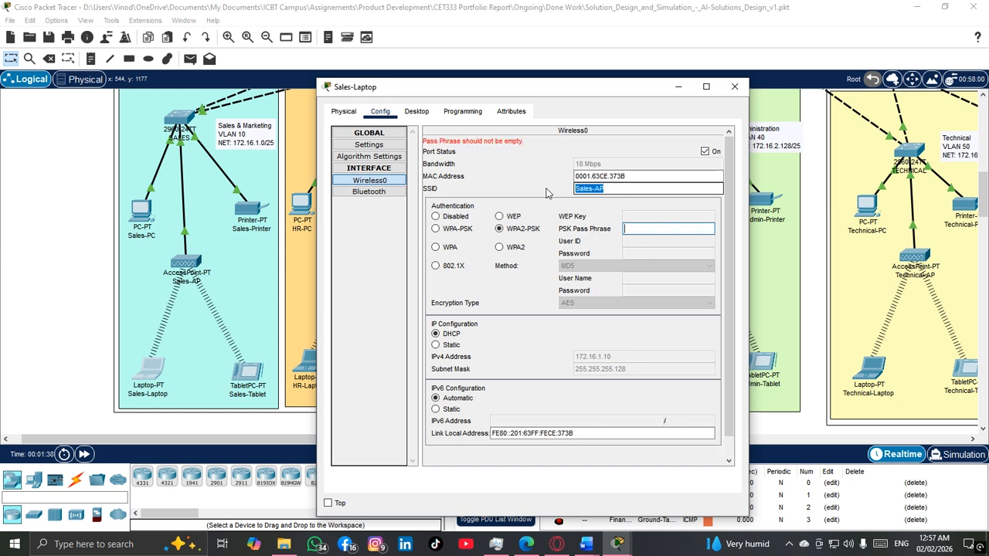
{"action": "left_click", "coordinate": [706, 151]}
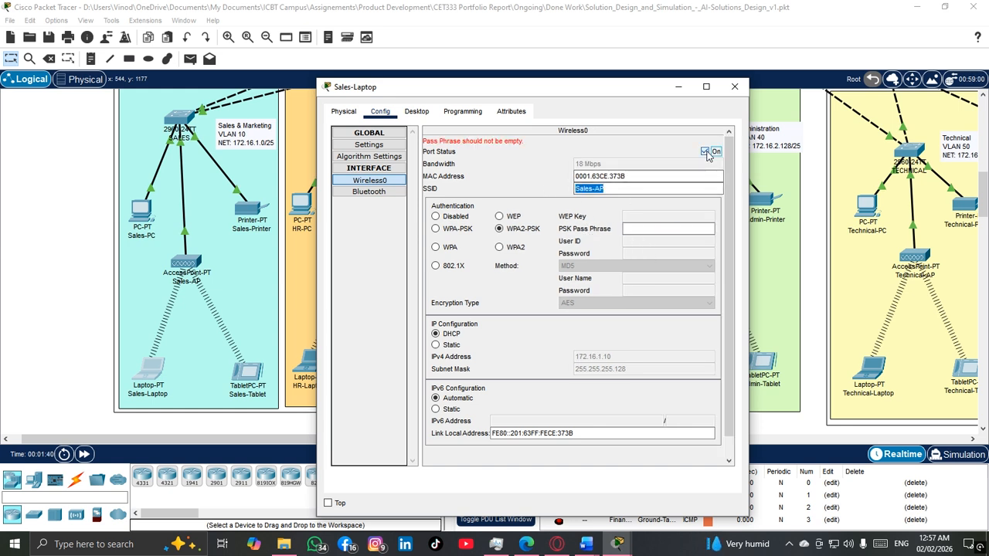
{"action": "left_click", "coordinate": [615, 188]}
{"action": "key", "text": "BackSpace"}
{"action": "key", "text": "BackSpace"}
{"action": "key", "text": "BackSpace"}
{"action": "key", "text": "BackSpace"}
{"action": "key", "text": "BackSpace"}
{"action": "key", "text": "BackSpace"}
{"action": "key", "text": "BackSpace"}
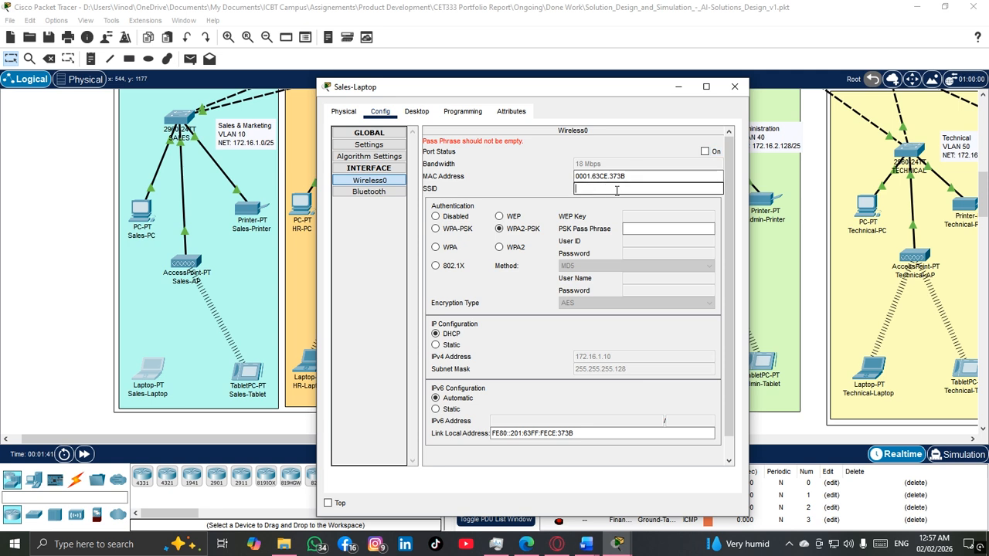
{"action": "left_click", "coordinate": [665, 153]}
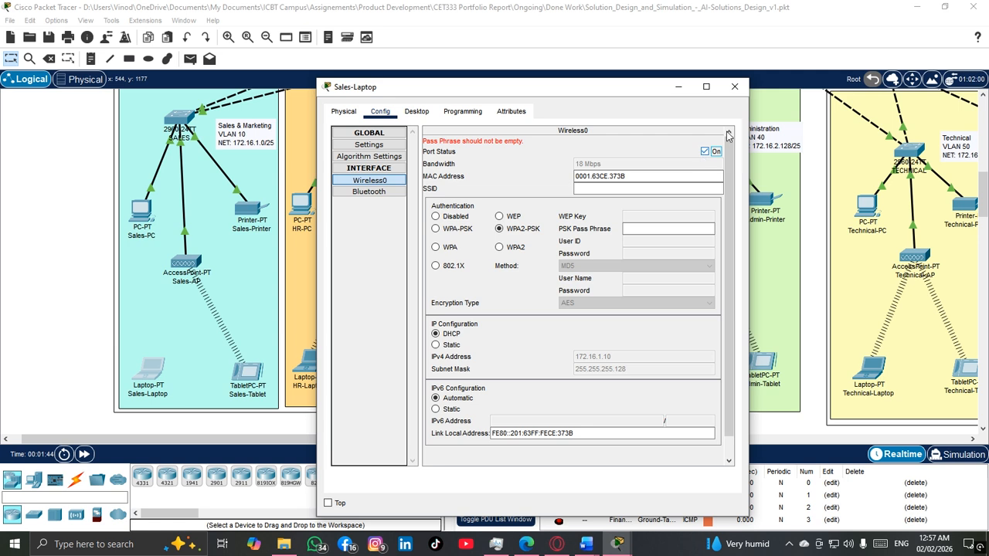
Step: Look over Sales-Laptop's physical view and desktop applications, and dismiss the pass phrase error
{"action": "left_click", "coordinate": [344, 111]}
{"action": "left_click", "coordinate": [461, 329]}
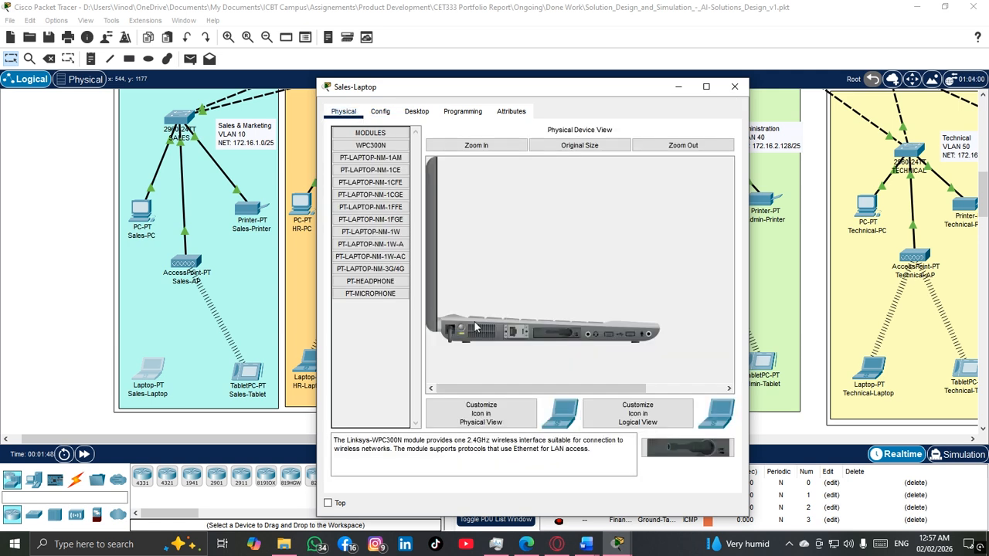
{"action": "left_click", "coordinate": [417, 111]}
{"action": "left_click", "coordinate": [378, 114]}
{"action": "left_click", "coordinate": [344, 111]}
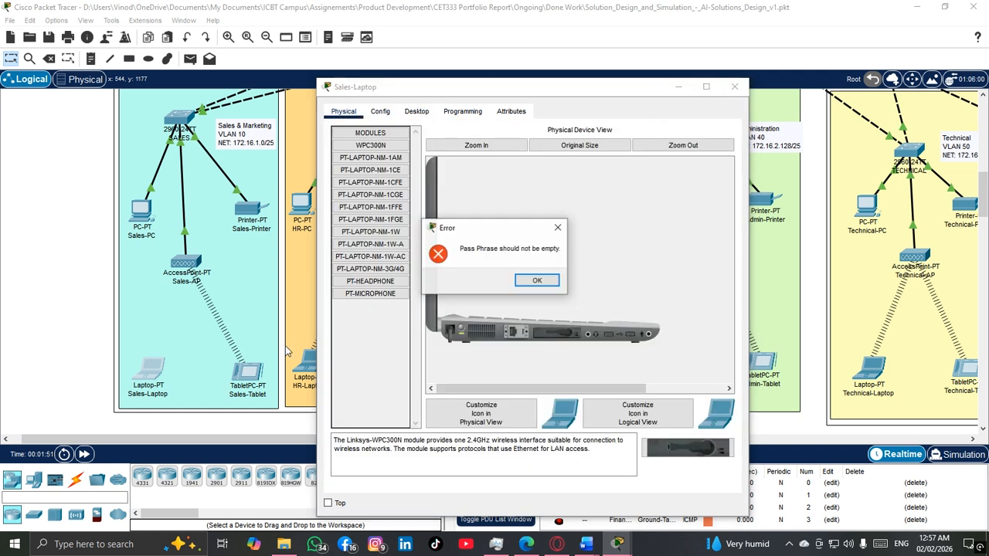
{"action": "left_click", "coordinate": [557, 228]}
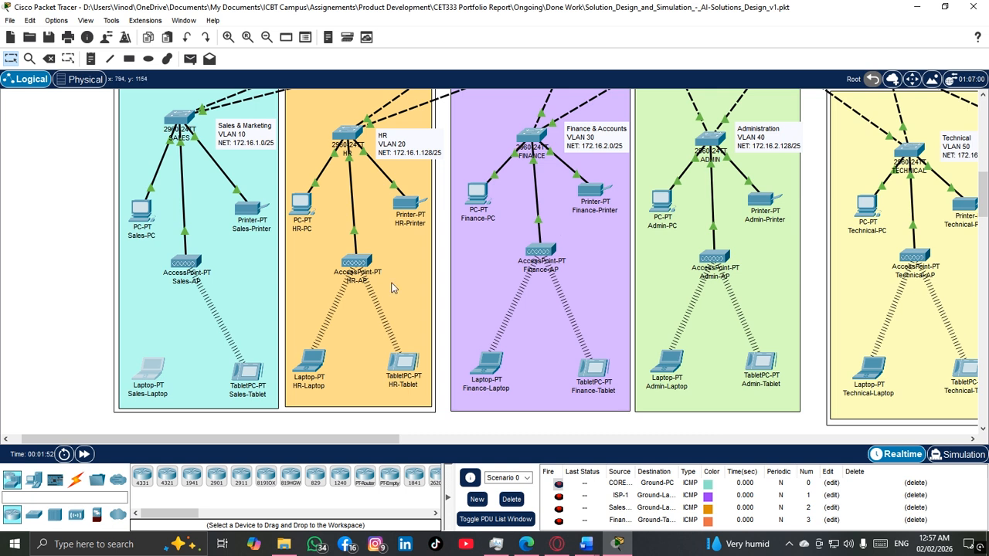
Step: Clear the PSK pass phrase in Sales-Laptop's Wireless0 settings, set its authentication to Disabled, and close the device window
{"action": "left_click", "coordinate": [417, 112]}
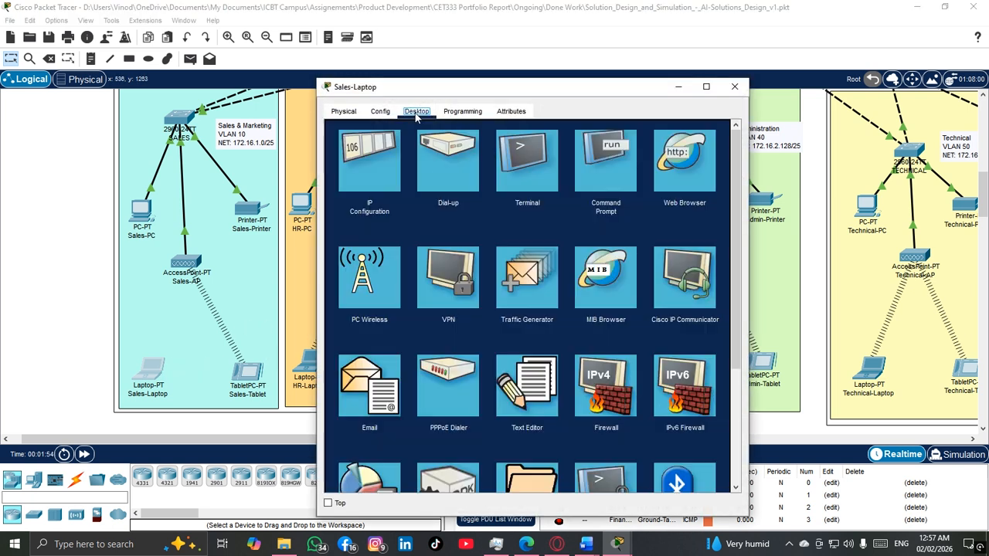
{"action": "left_click", "coordinate": [377, 113]}
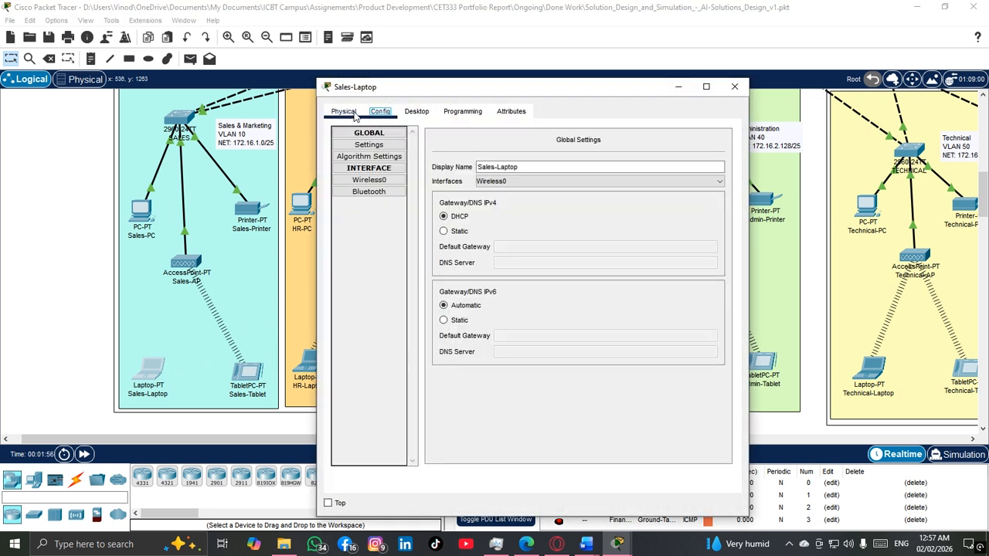
{"action": "left_click", "coordinate": [377, 183]}
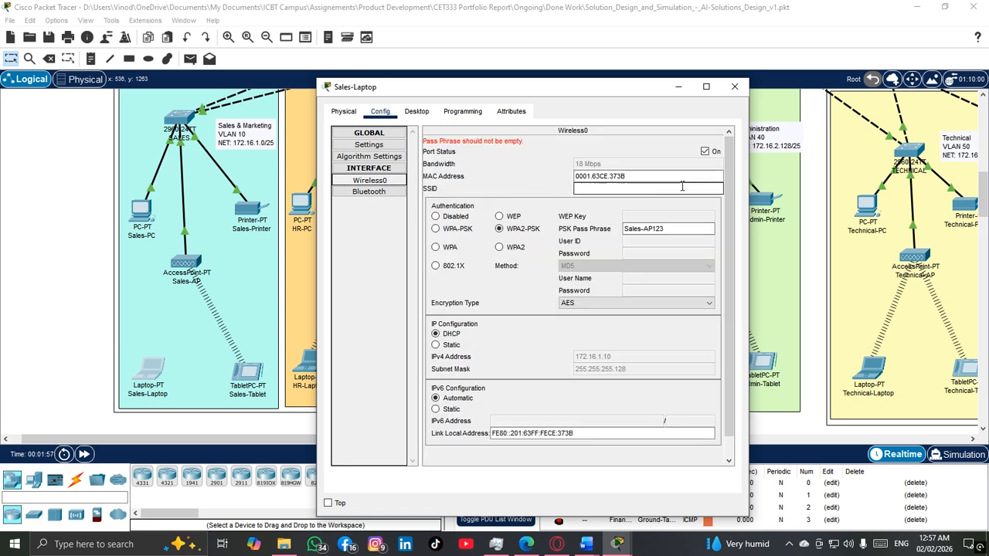
{"action": "left_click_drag", "start_coordinate": [636, 230], "coordinate": [623, 229]}
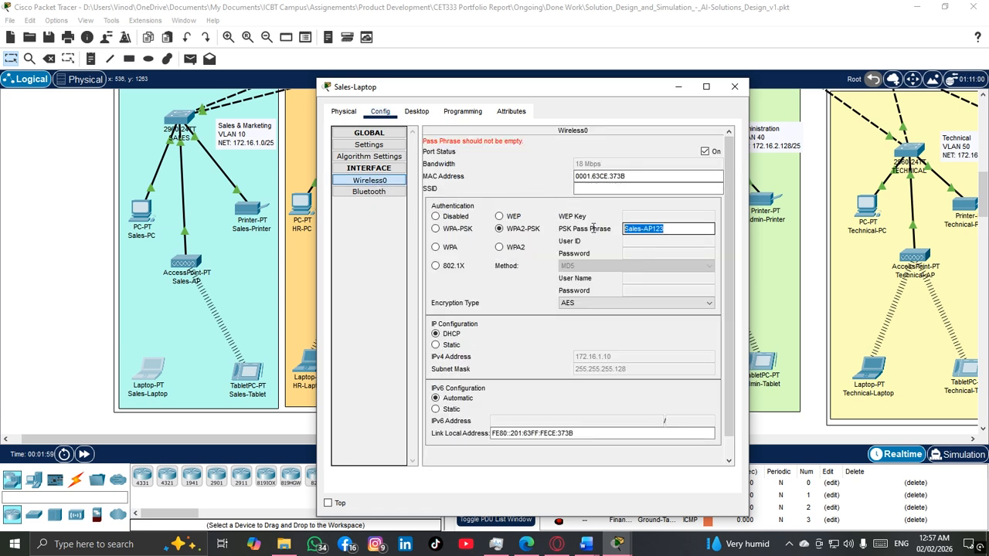
{"action": "key", "text": "BackSpace"}
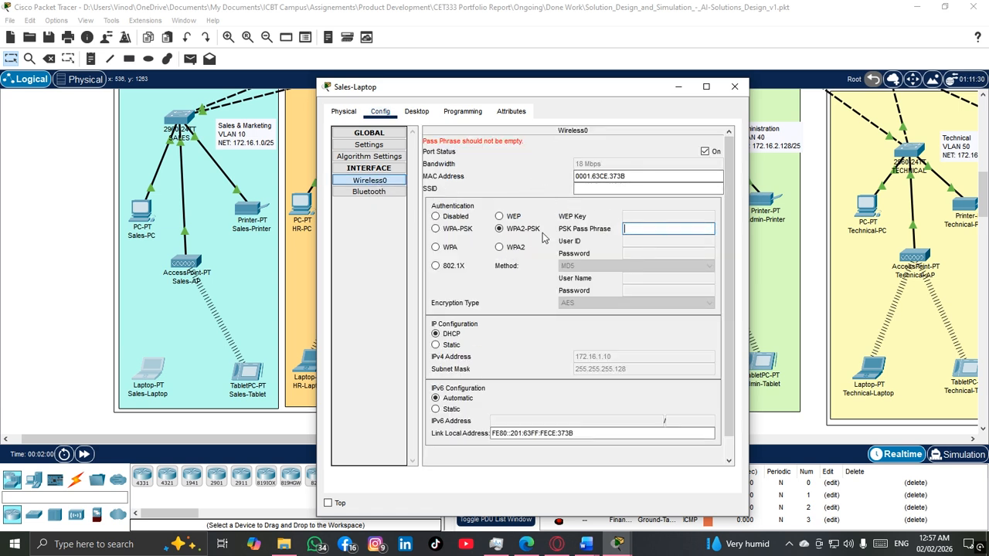
{"action": "left_click", "coordinate": [456, 217]}
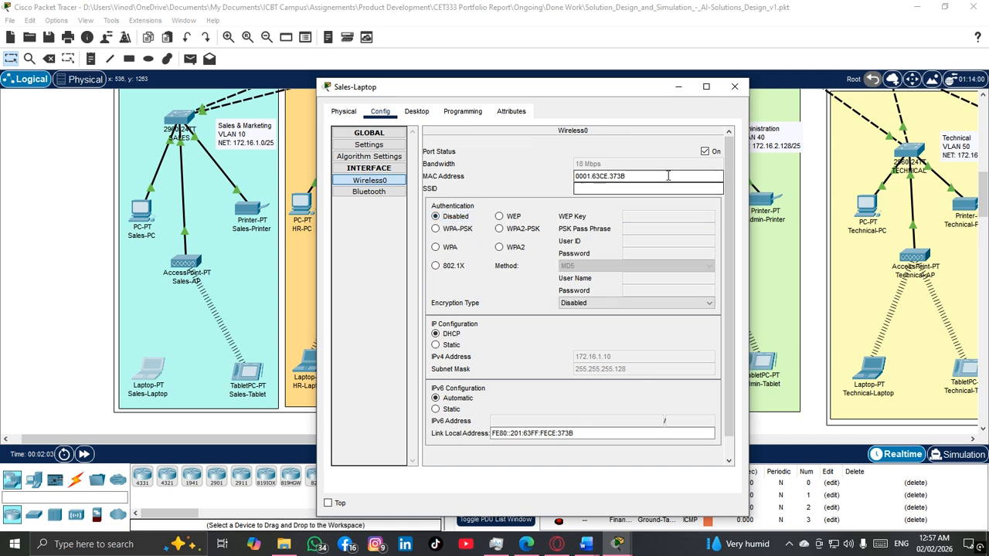
{"action": "left_click", "coordinate": [734, 87]}
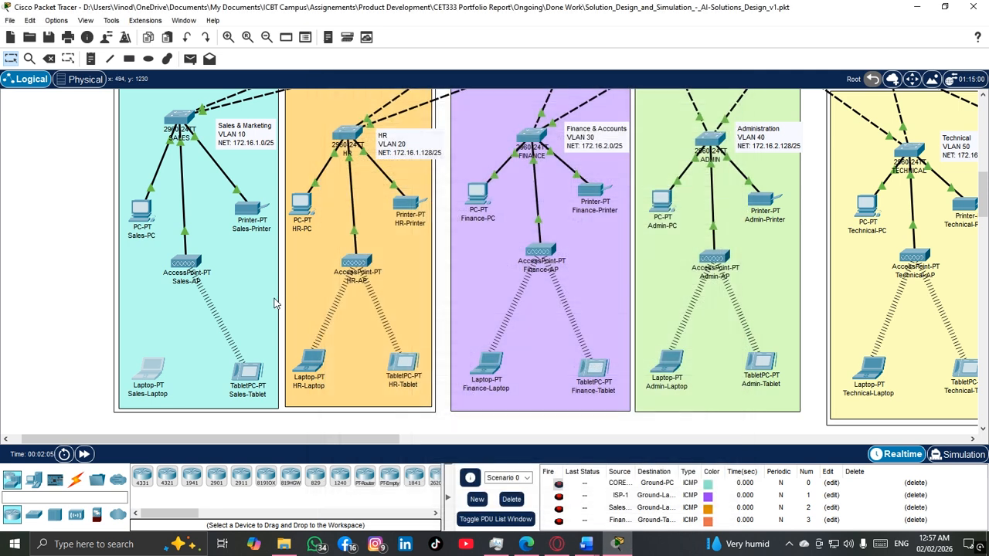
{"action": "left_click", "coordinate": [158, 376]}
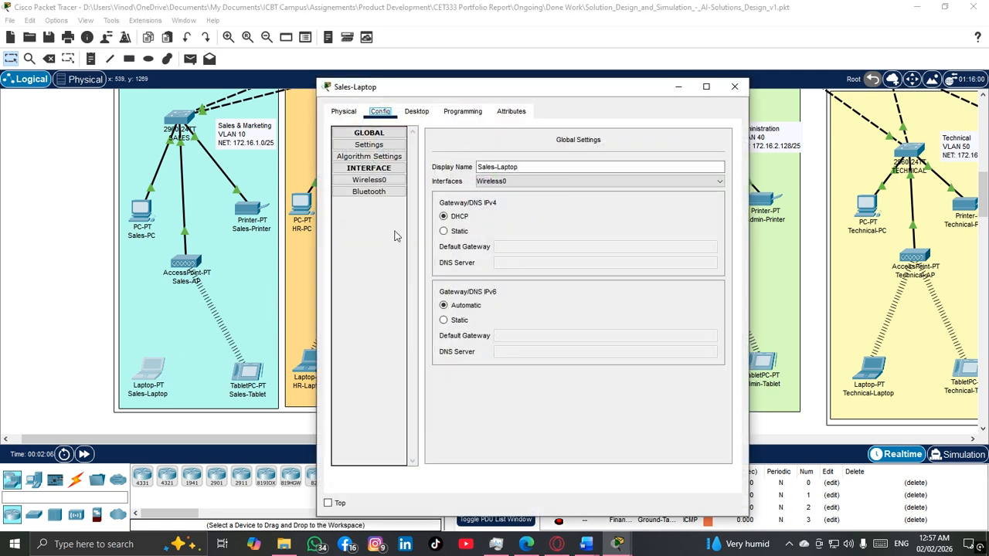
{"action": "left_click", "coordinate": [416, 112]}
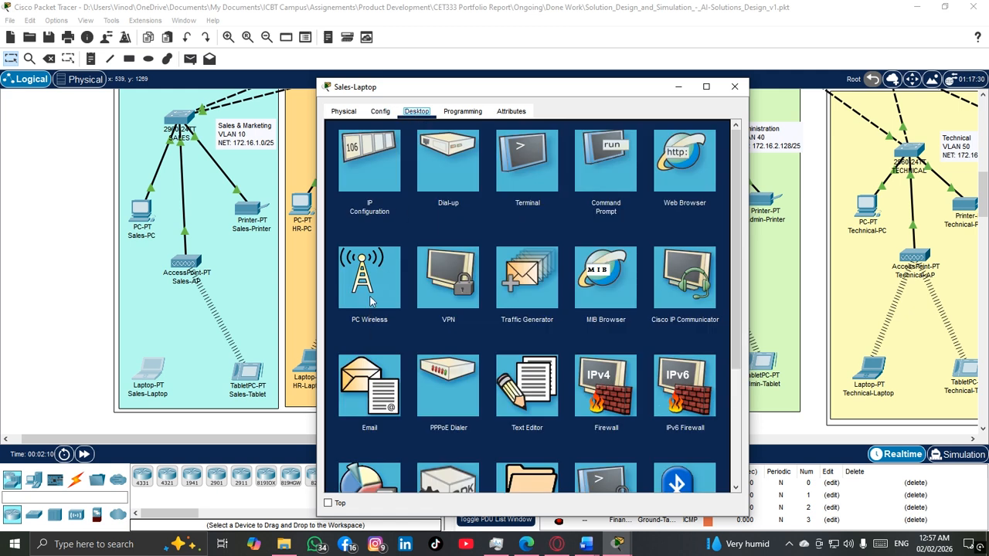
{"action": "left_click", "coordinate": [371, 300]}
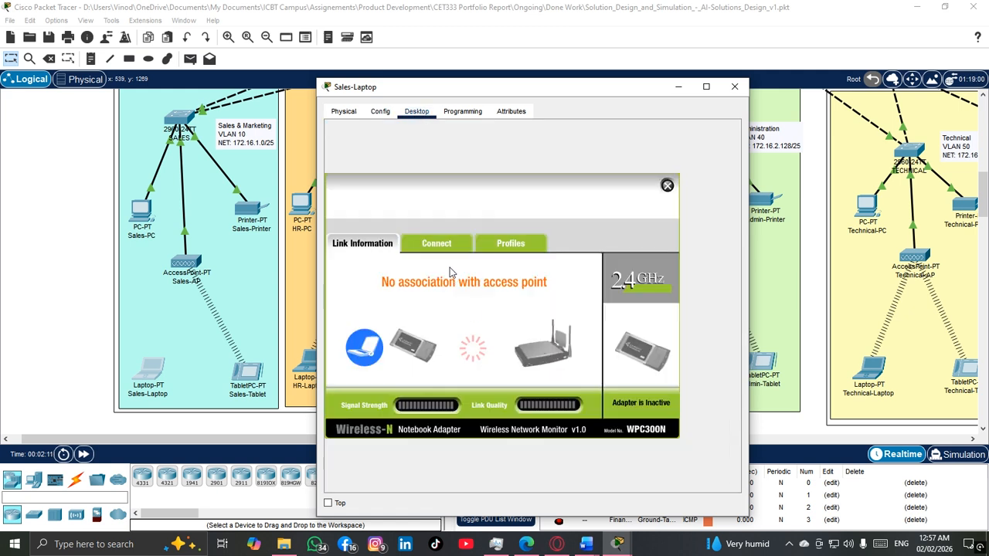
{"action": "left_click", "coordinate": [436, 244]}
{"action": "left_click", "coordinate": [519, 379]}
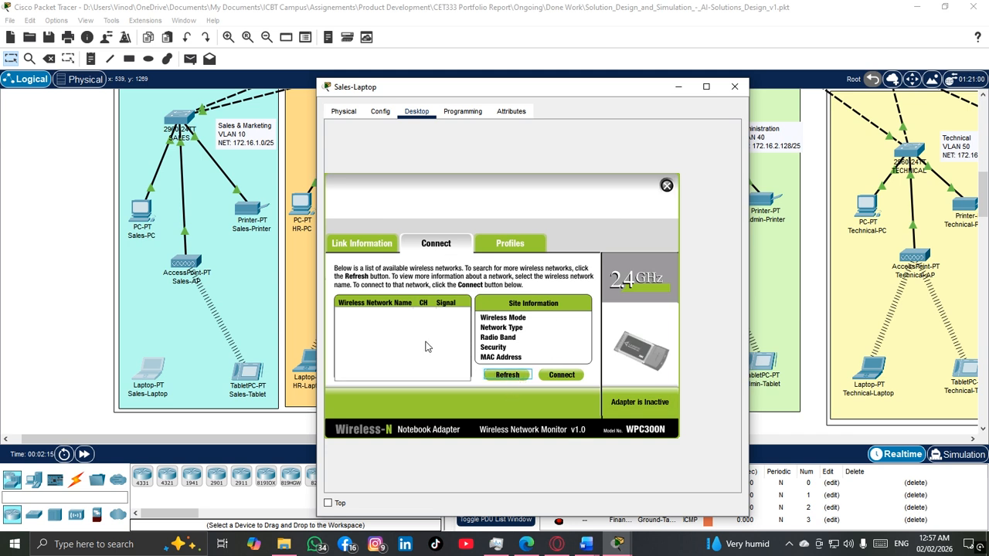
{"action": "scroll", "coordinate": [395, 340], "scroll_direction": "down", "scroll_amount": 1}
{"action": "scroll", "coordinate": [392, 339], "scroll_direction": "up", "scroll_amount": 1}
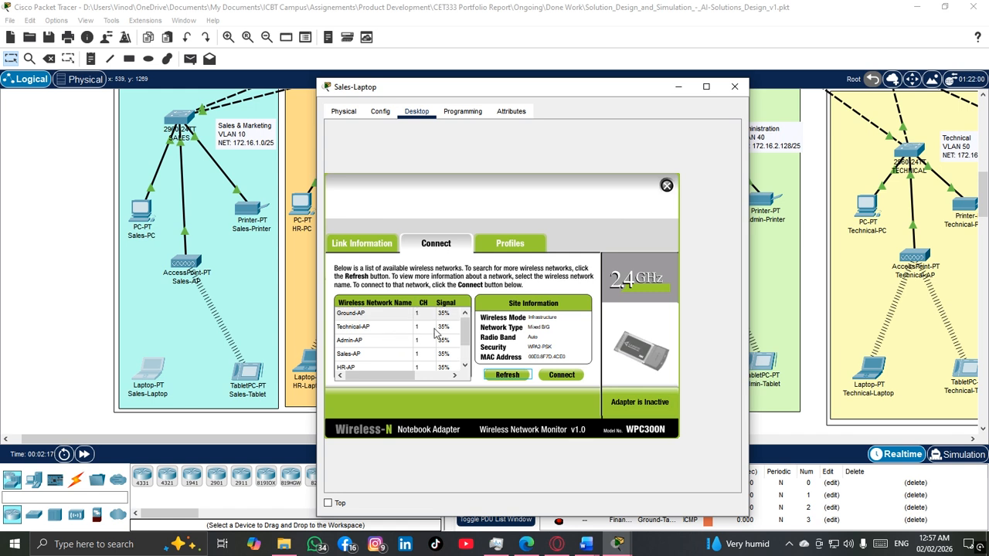
{"action": "scroll", "coordinate": [430, 341], "scroll_direction": "down", "scroll_amount": 1}
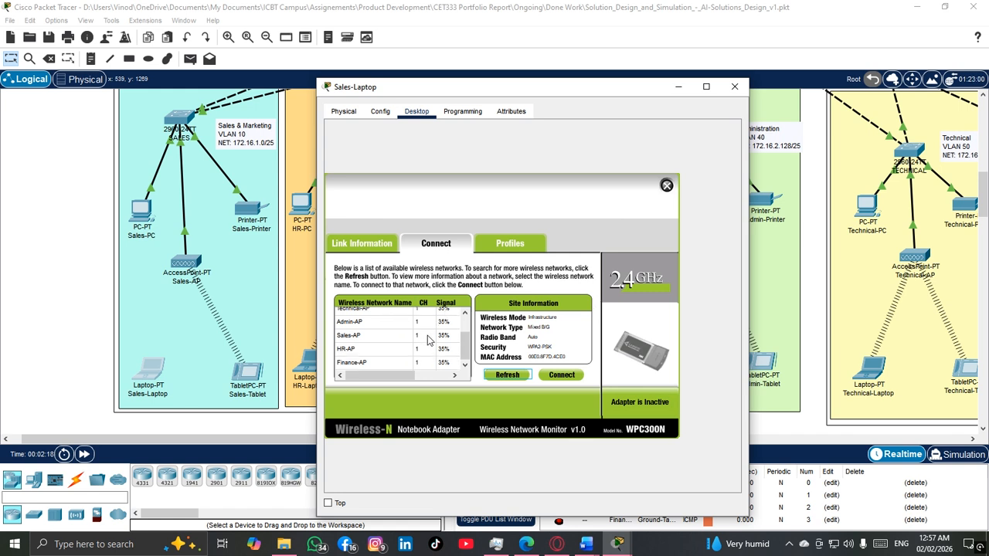
{"action": "scroll", "coordinate": [430, 340], "scroll_direction": "up", "scroll_amount": 1}
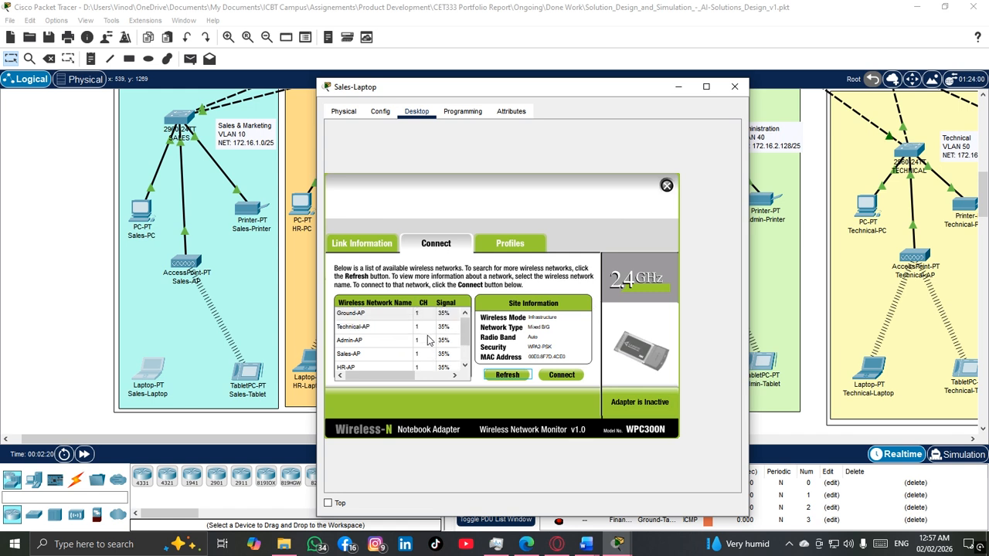
{"action": "scroll", "coordinate": [390, 352], "scroll_direction": "down", "scroll_amount": 1}
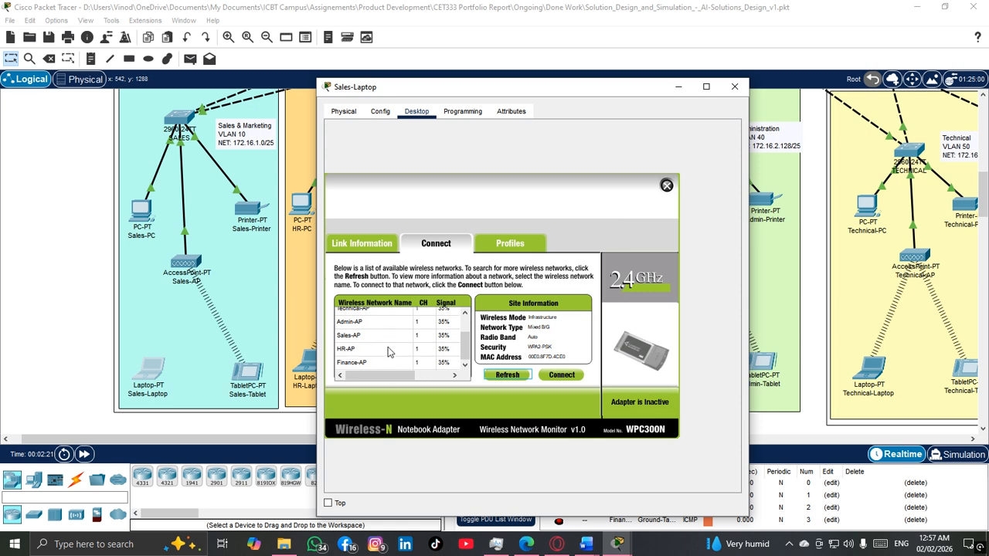
Step: Connect Sales-Laptop to Sales-AP using WPA2-Personal and the pre-shared key, check its link information, and close the device window
{"action": "left_click", "coordinate": [370, 338]}
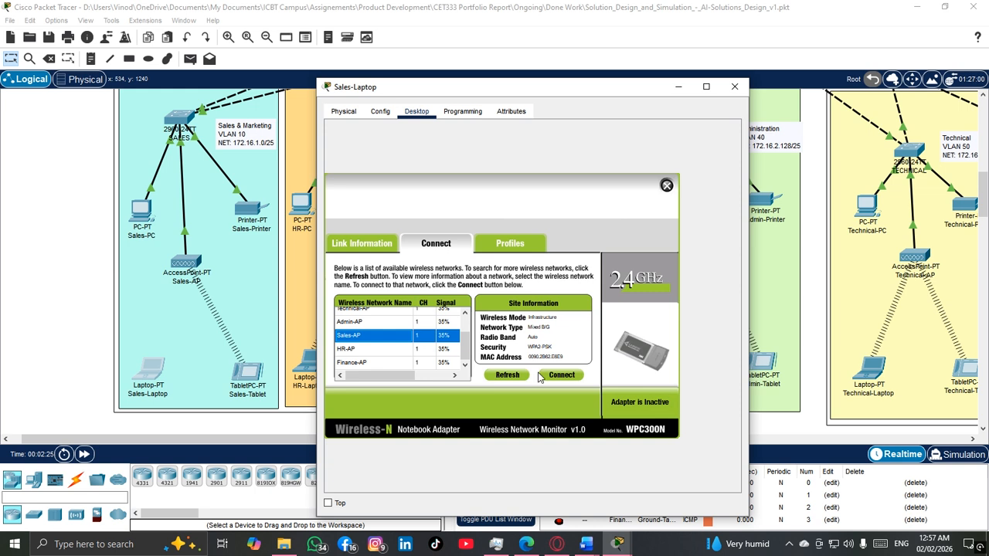
{"action": "left_click", "coordinate": [551, 375]}
{"action": "left_click", "coordinate": [435, 297]}
{"action": "left_click", "coordinate": [433, 302]}
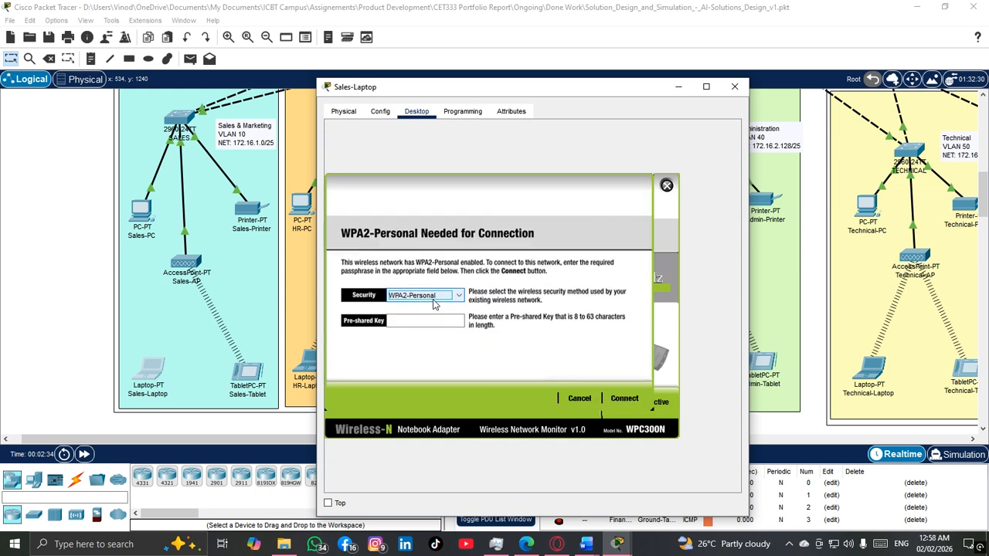
{"action": "left_click", "coordinate": [421, 323]}
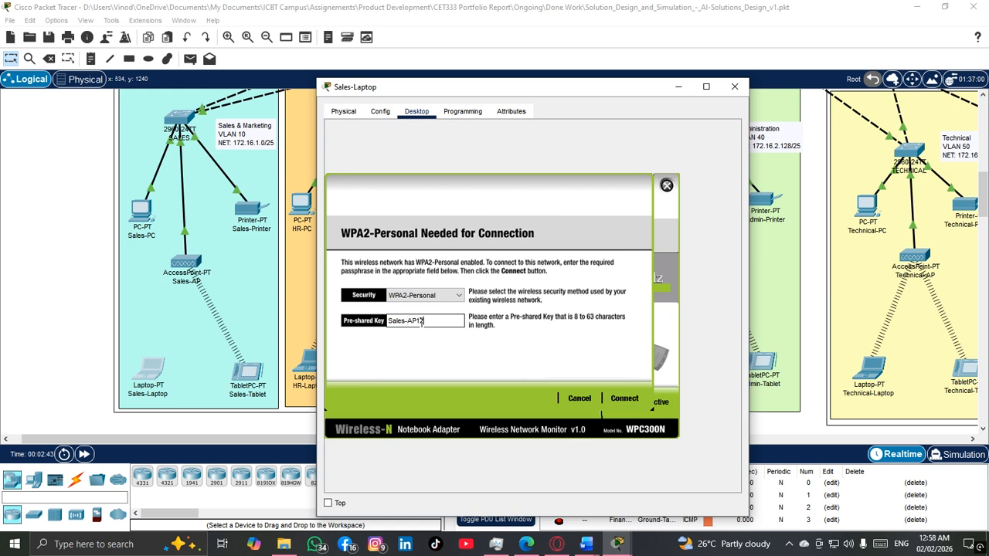
{"action": "left_click", "coordinate": [625, 398]}
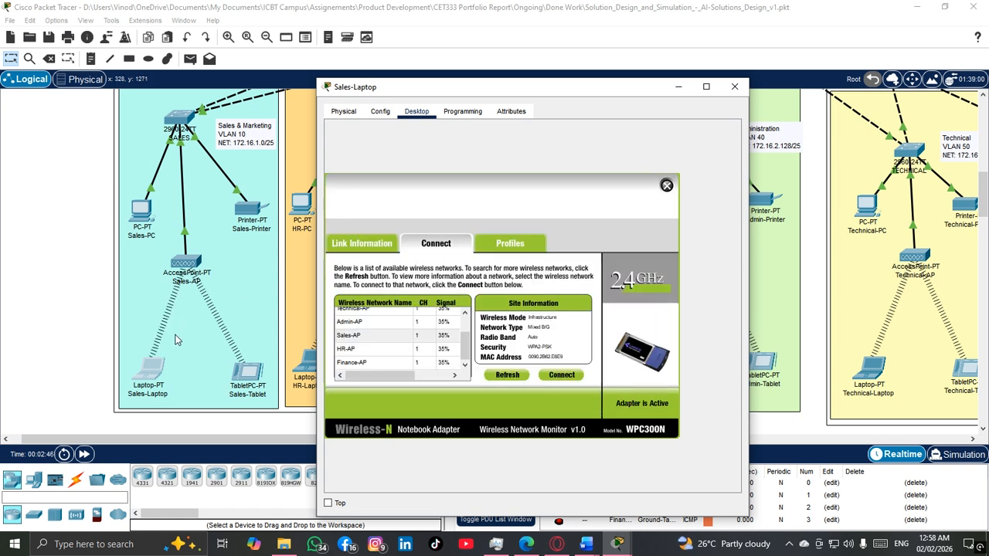
{"action": "left_click", "coordinate": [383, 248]}
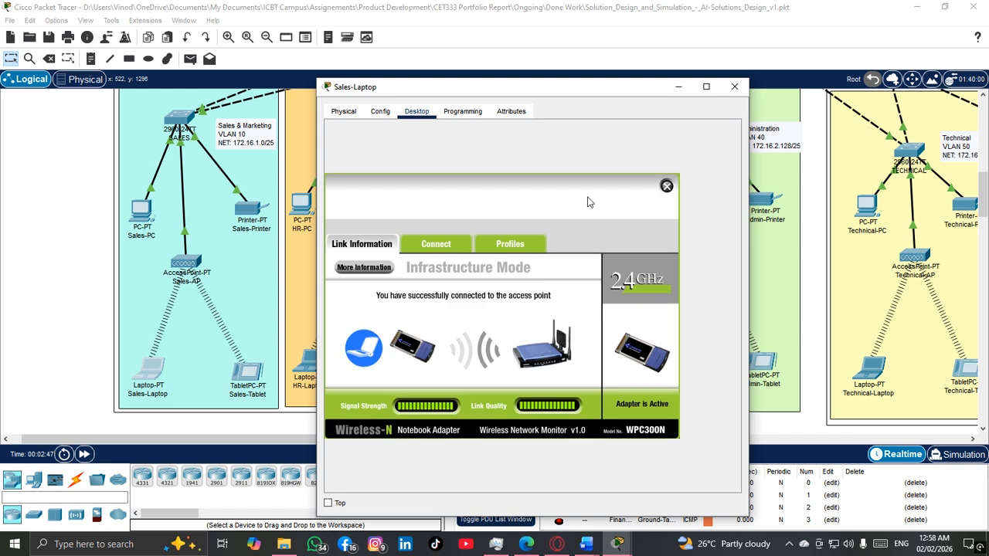
{"action": "left_click", "coordinate": [734, 87]}
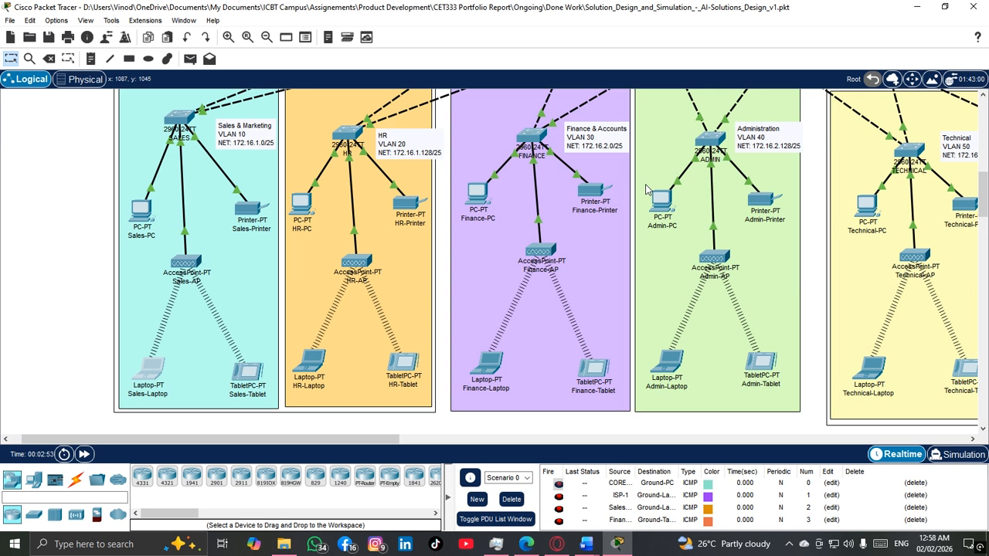
Step: Renew Sales-Laptop's IPv4 addressing by switching its IP configuration to Static and back to DHCP
{"action": "left_click", "coordinate": [159, 367]}
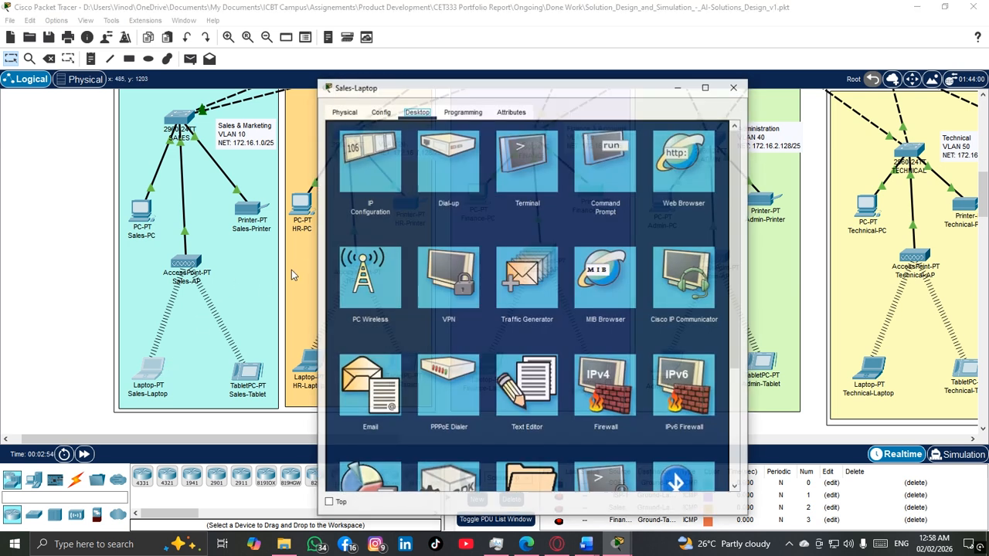
{"action": "left_click", "coordinate": [371, 154]}
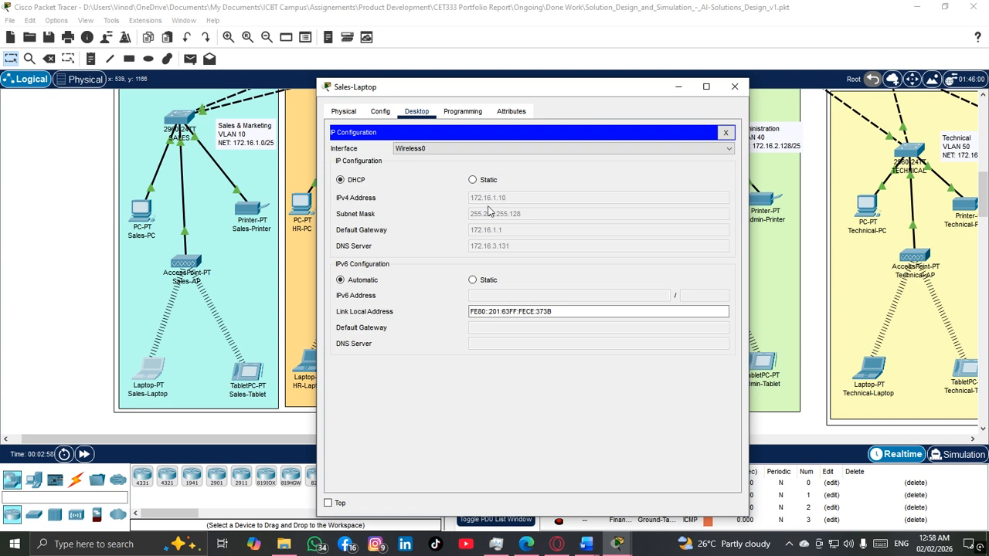
{"action": "left_click", "coordinate": [480, 182]}
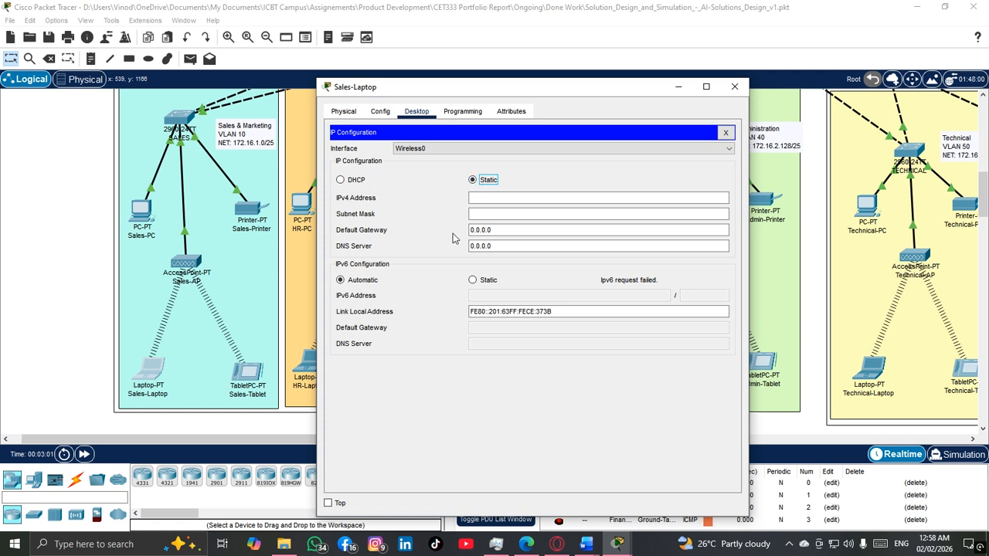
{"action": "left_click", "coordinate": [353, 180]}
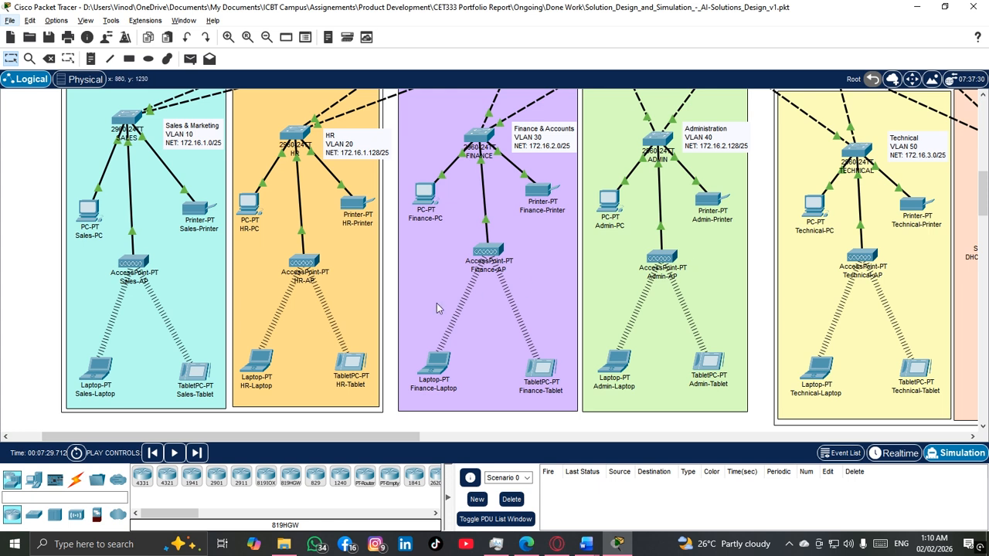
Step: Send a simple PDU from Sales-Laptop to Finance-Laptop in Realtime mode
{"action": "left_click", "coordinate": [893, 456]}
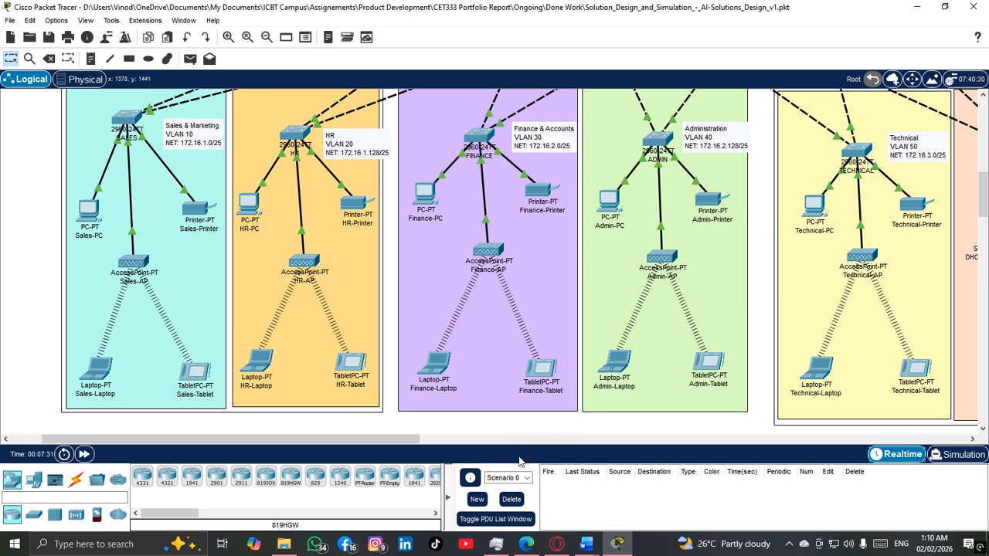
{"action": "left_click", "coordinate": [191, 60]}
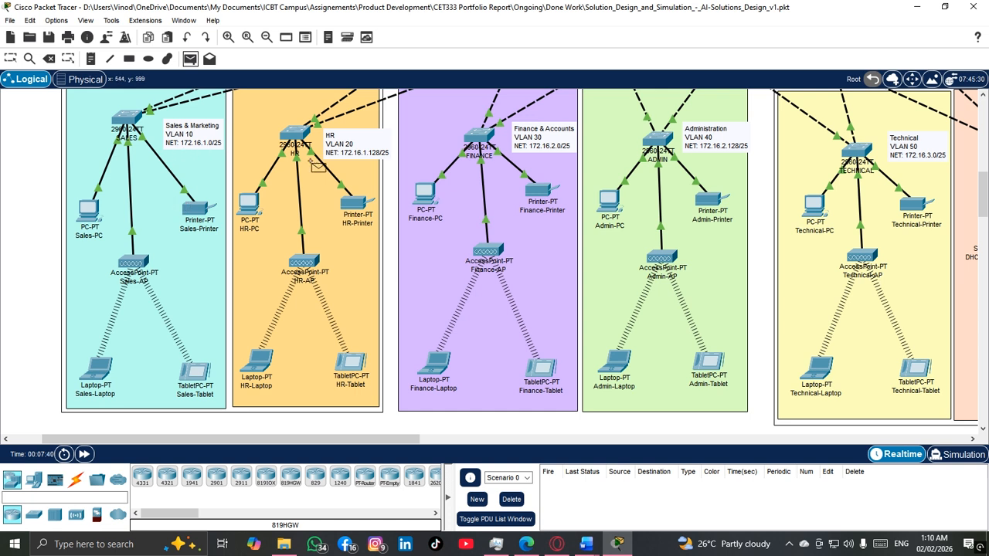
{"action": "left_click", "coordinate": [100, 375]}
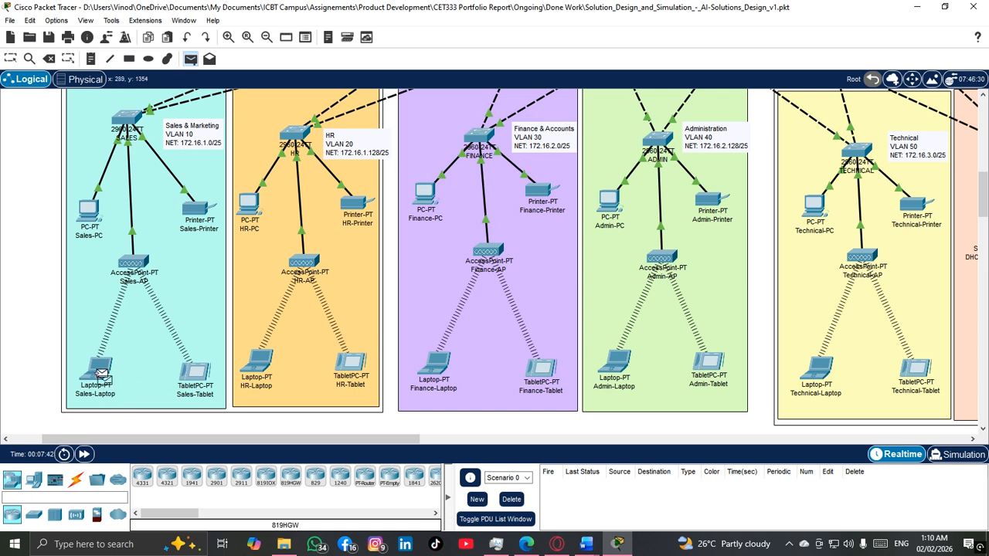
{"action": "left_click", "coordinate": [436, 364]}
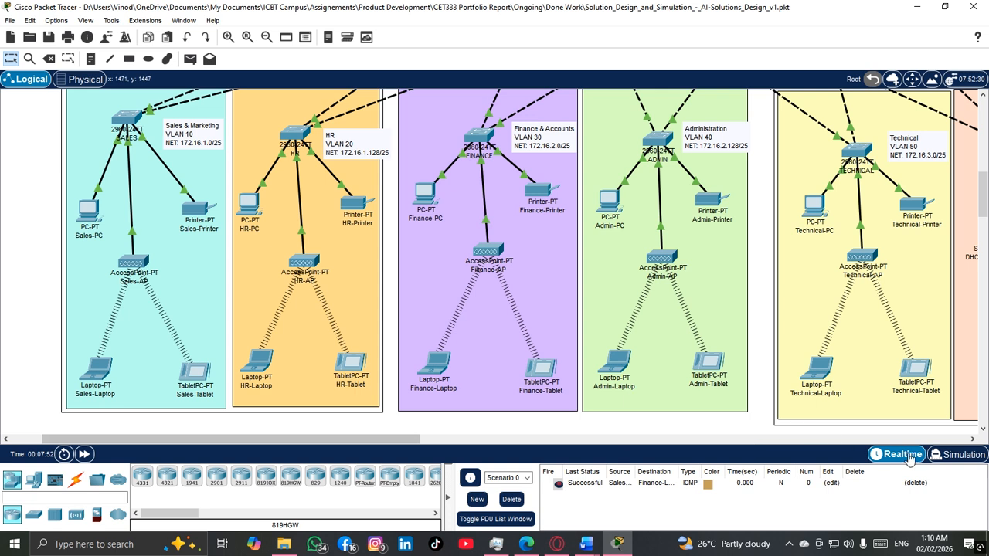
Step: Play the PDU in Simulation mode and follow its path from Sales-Laptop through Multilayer-1 to Finance-Laptop
{"action": "left_click", "coordinate": [958, 458]}
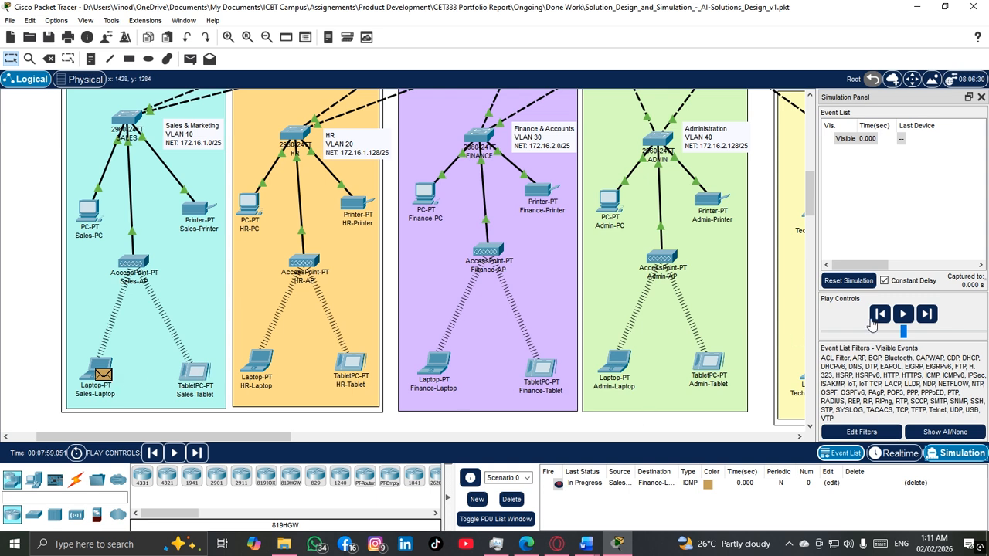
{"action": "left_click", "coordinate": [903, 314]}
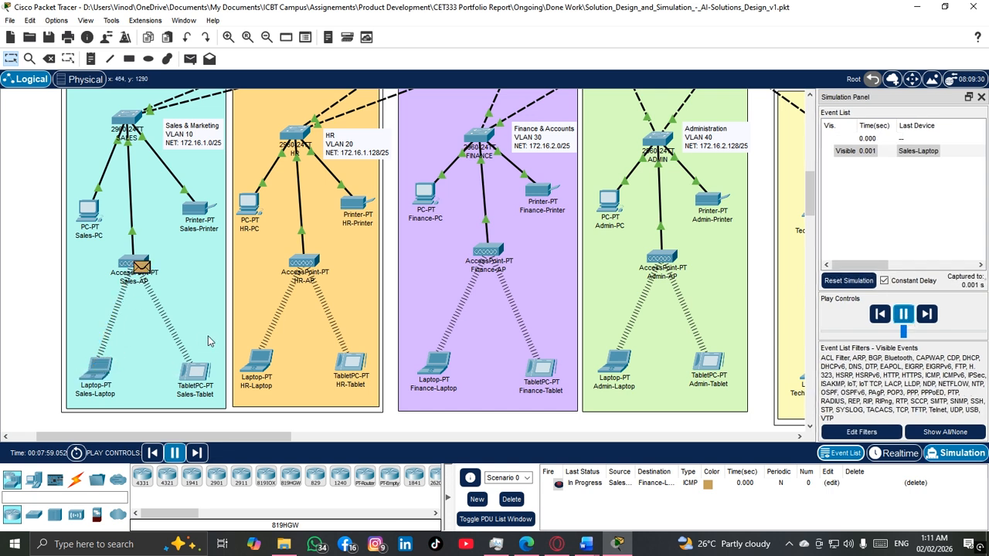
{"action": "scroll", "coordinate": [208, 342], "scroll_direction": "up", "scroll_amount": 2}
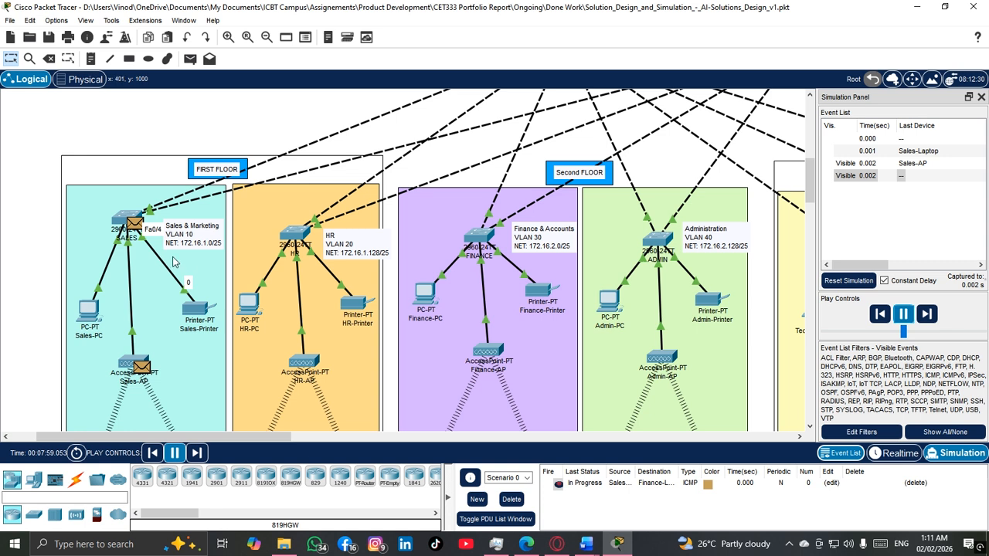
{"action": "scroll", "coordinate": [182, 259], "scroll_direction": "up", "scroll_amount": 2}
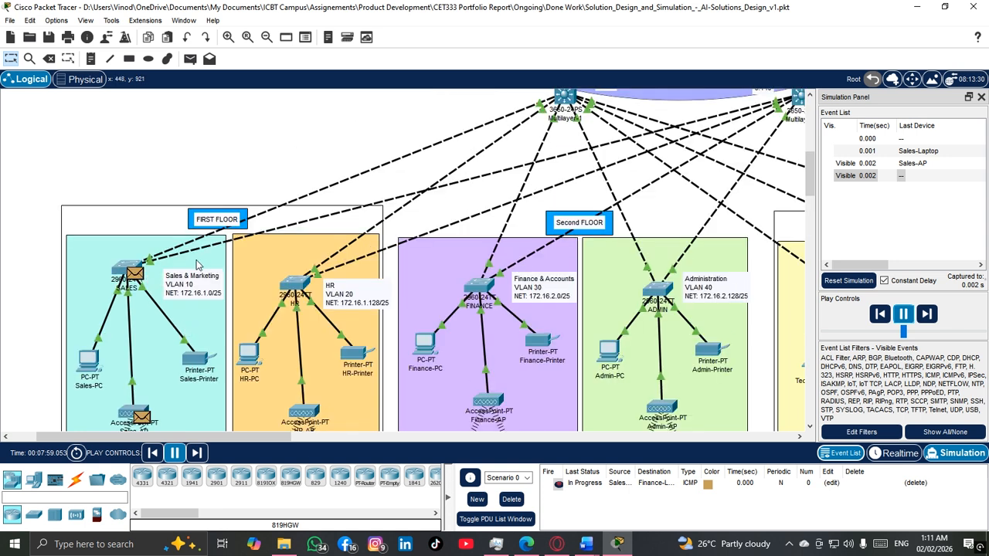
{"action": "scroll", "coordinate": [195, 249], "scroll_direction": "up", "scroll_amount": 4}
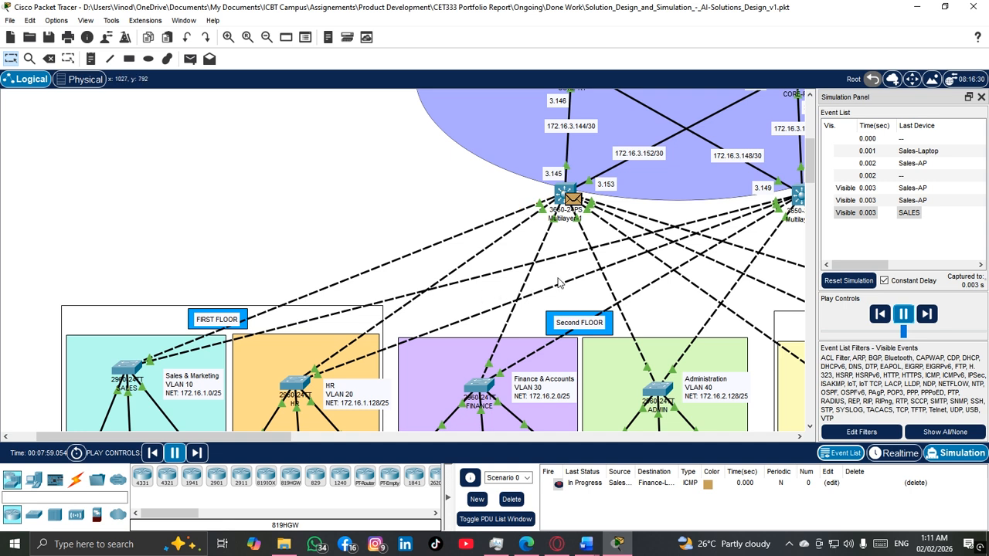
{"action": "scroll", "coordinate": [560, 283], "scroll_direction": "down", "scroll_amount": 4}
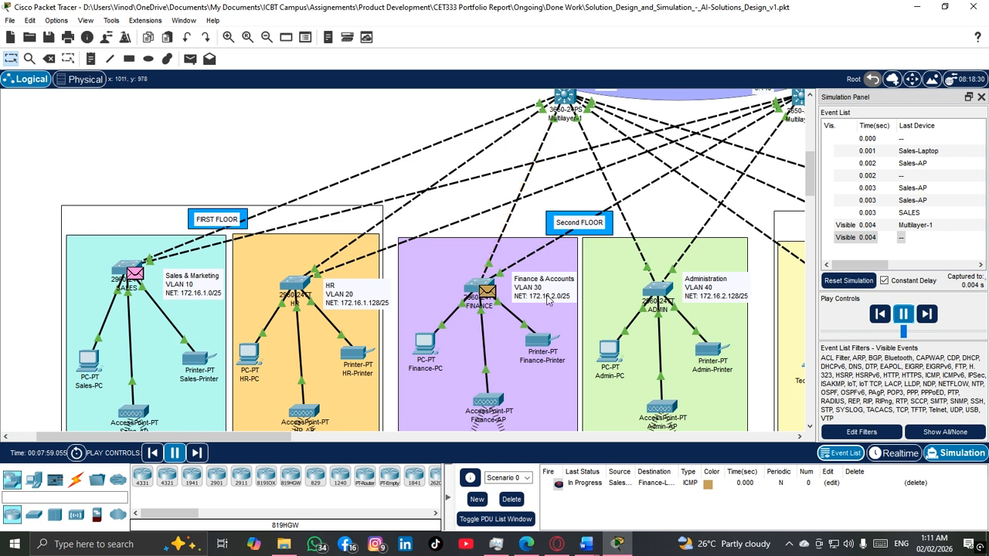
{"action": "scroll", "coordinate": [551, 300], "scroll_direction": "down", "scroll_amount": 2}
{"action": "scroll", "coordinate": [556, 295], "scroll_direction": "down", "scroll_amount": 2}
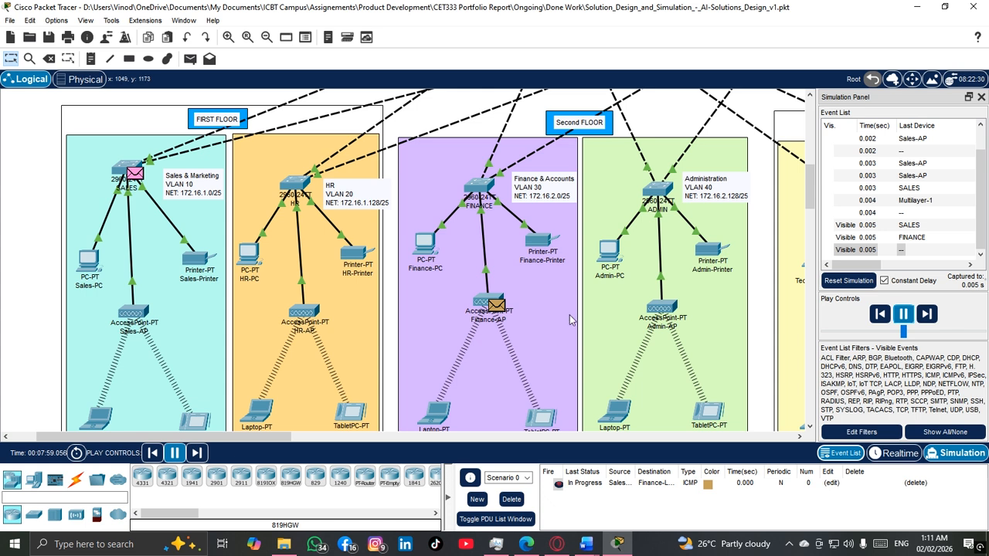
{"action": "scroll", "coordinate": [569, 314], "scroll_direction": "down", "scroll_amount": 2}
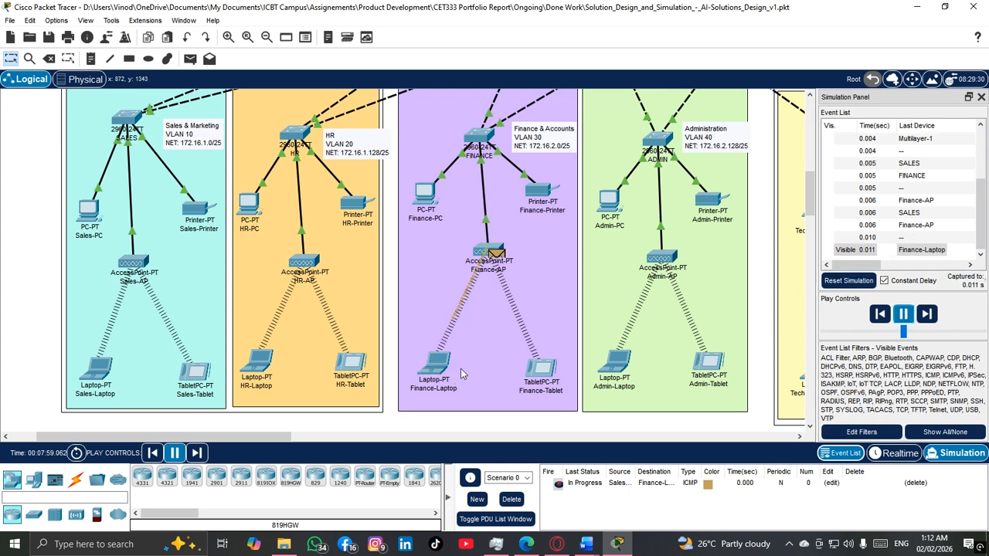
{"action": "scroll", "coordinate": [463, 369], "scroll_direction": "up", "scroll_amount": 2}
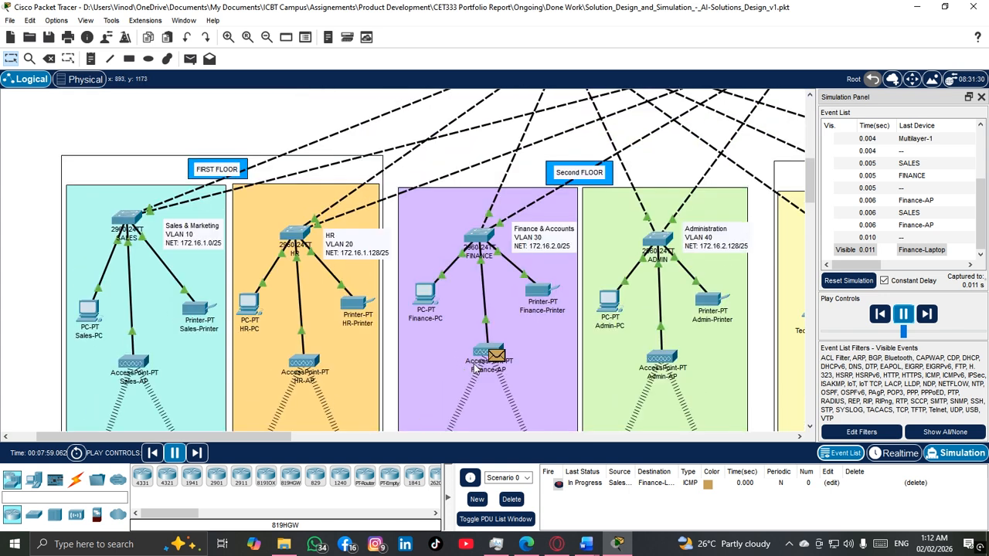
{"action": "scroll", "coordinate": [473, 367], "scroll_direction": "up", "scroll_amount": 1}
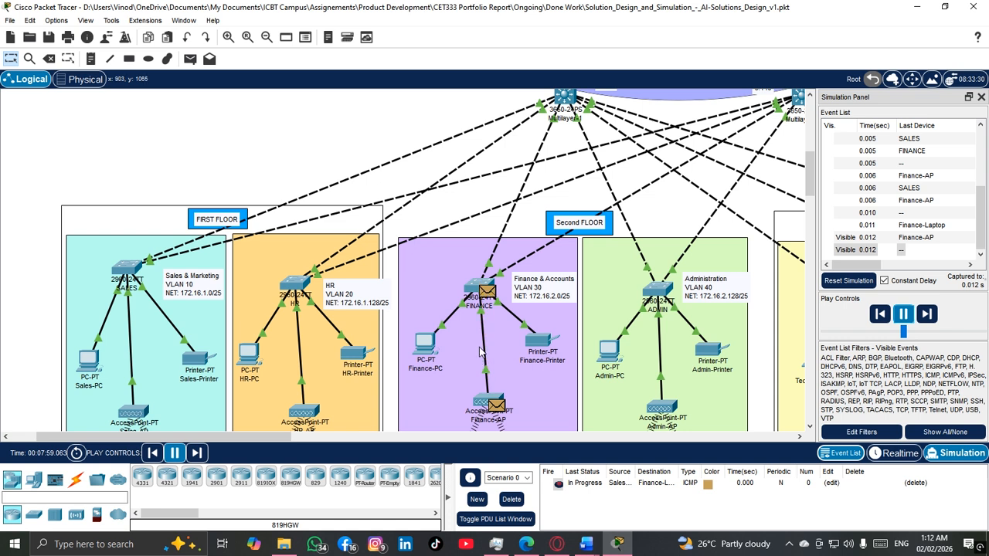
Step: Pause and resume the simulation, following the reply from the FINANCE switch through Multilayer-1 back to the SALES switch
{"action": "left_click", "coordinate": [903, 313]}
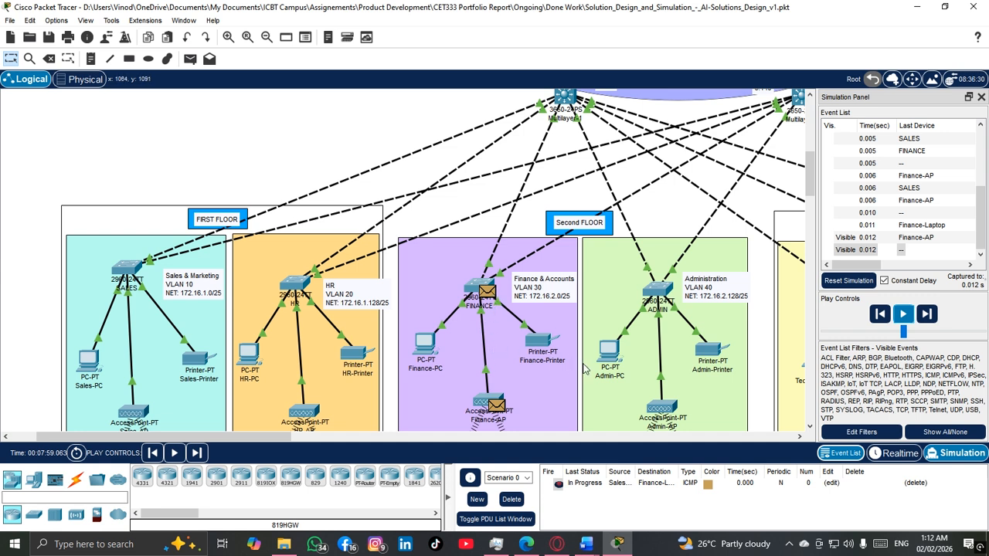
{"action": "left_click", "coordinate": [902, 313]}
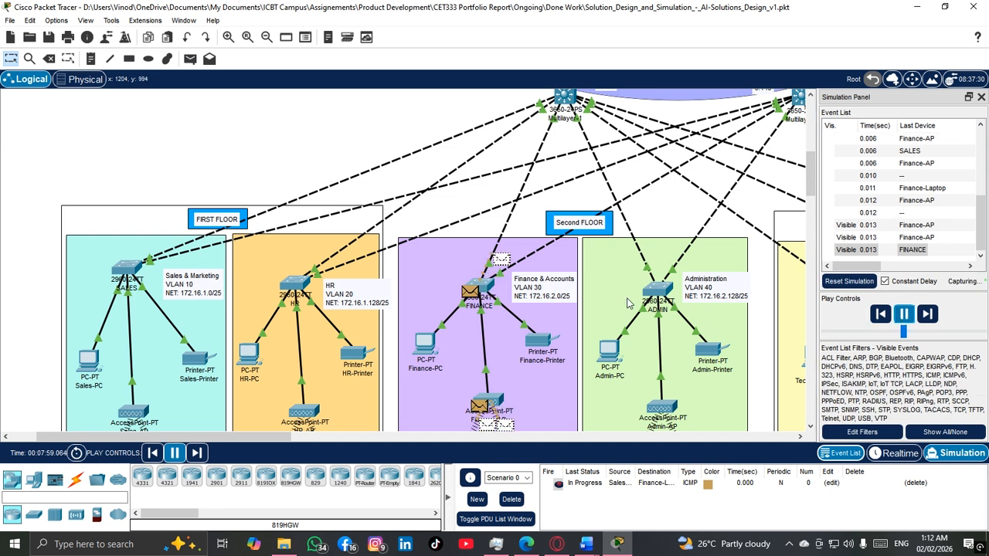
{"action": "scroll", "coordinate": [532, 282], "scroll_direction": "up", "scroll_amount": 3}
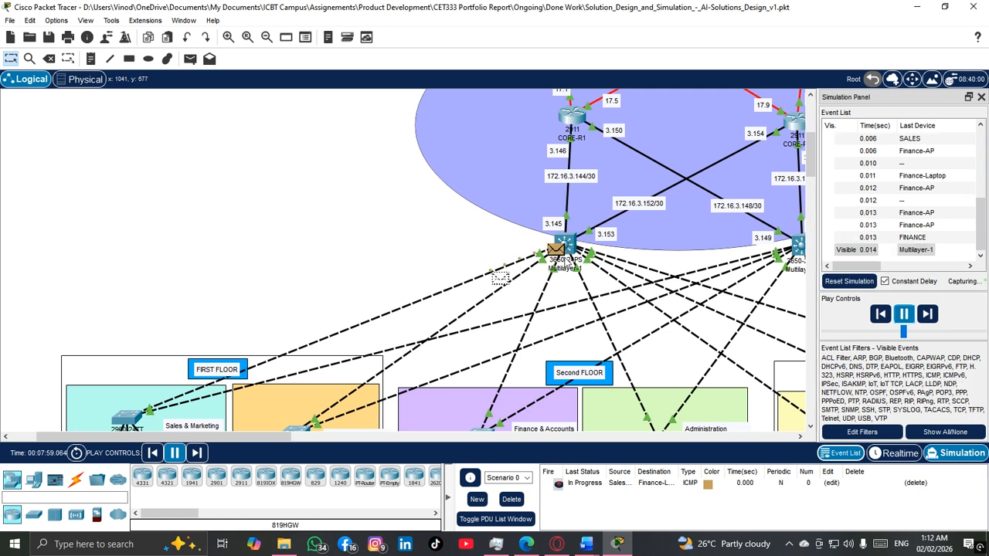
{"action": "scroll", "coordinate": [338, 287], "scroll_direction": "down", "scroll_amount": 2}
{"action": "scroll", "coordinate": [297, 308], "scroll_direction": "down", "scroll_amount": 3}
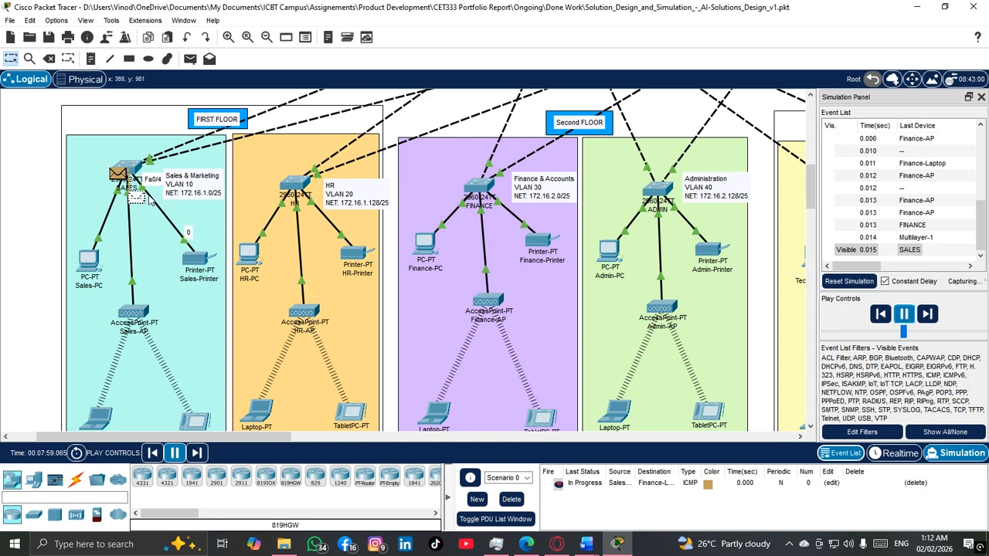
{"action": "scroll", "coordinate": [155, 281], "scroll_direction": "down", "scroll_amount": 1}
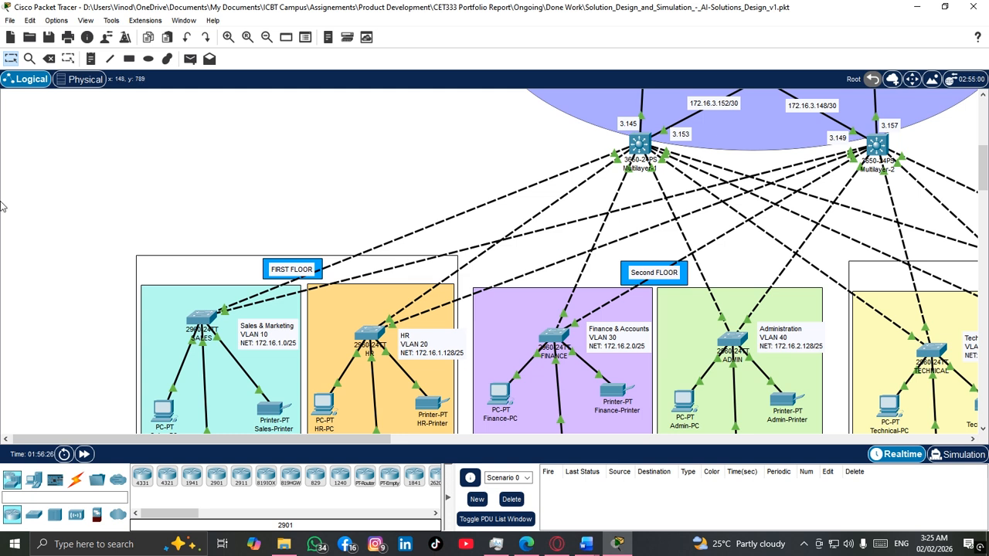
Step: Examine the SALES switch's redundant links to Multilayer-1 and Multilayer-2 and locate Sales-PC
{"action": "scroll", "coordinate": [216, 243], "scroll_direction": "down", "scroll_amount": 3}
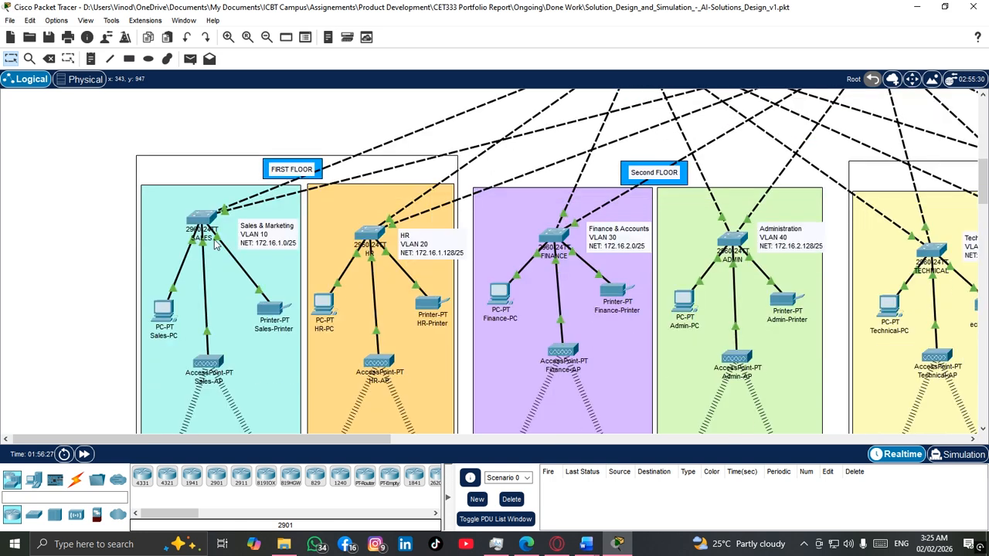
{"action": "left_click", "coordinate": [174, 313]}
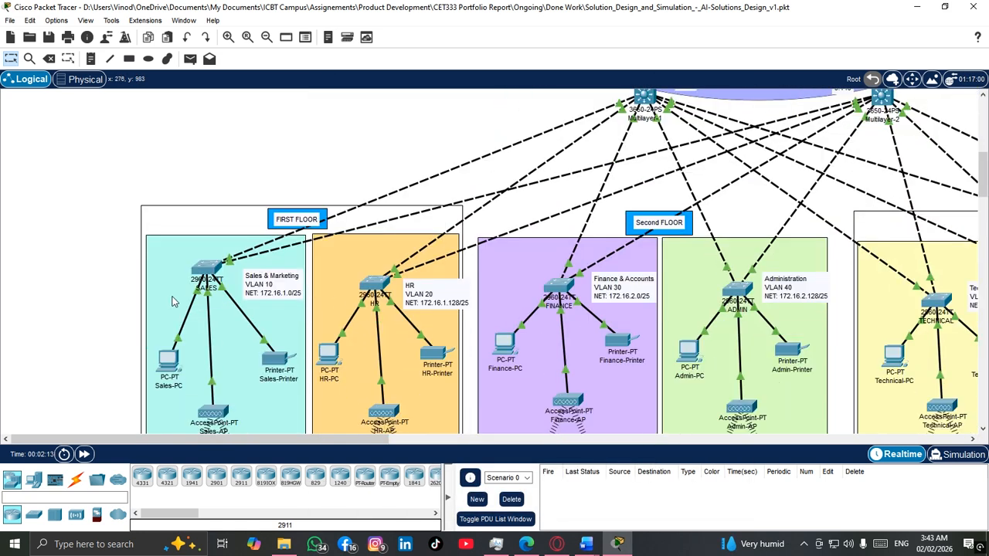
{"action": "scroll", "coordinate": [189, 292], "scroll_direction": "down", "scroll_amount": 3}
{"action": "scroll", "coordinate": [189, 292], "scroll_direction": "up", "scroll_amount": 2}
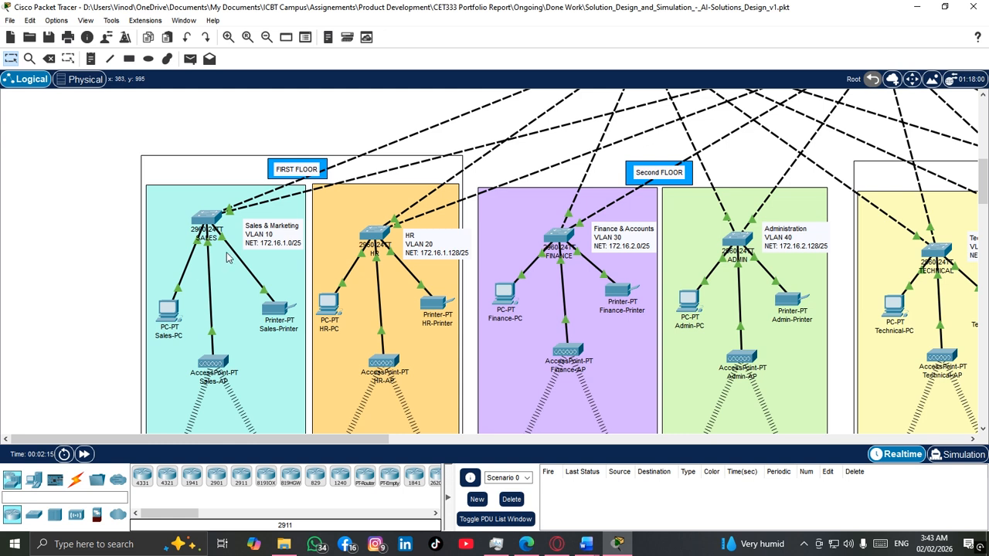
{"action": "scroll", "coordinate": [230, 295], "scroll_direction": "up", "scroll_amount": 1}
{"action": "scroll", "coordinate": [224, 285], "scroll_direction": "up", "scroll_amount": 2}
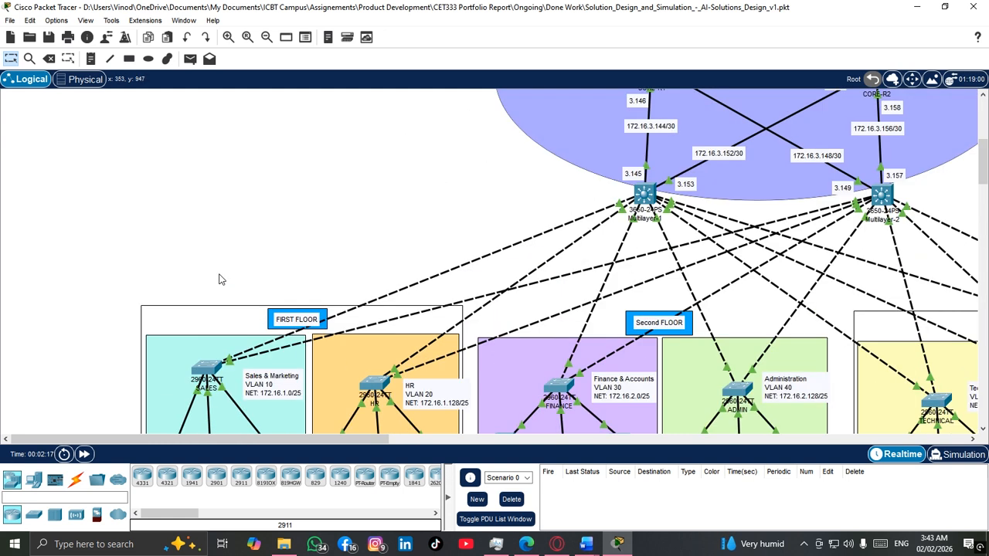
{"action": "scroll", "coordinate": [300, 321], "scroll_direction": "down", "scroll_amount": 2}
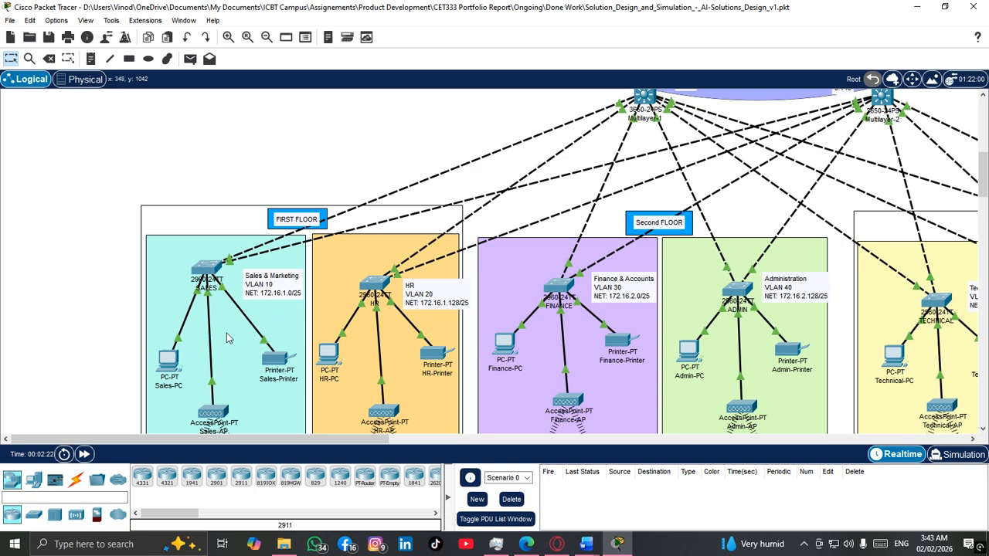
{"action": "scroll", "coordinate": [243, 379], "scroll_direction": "down", "scroll_amount": 2}
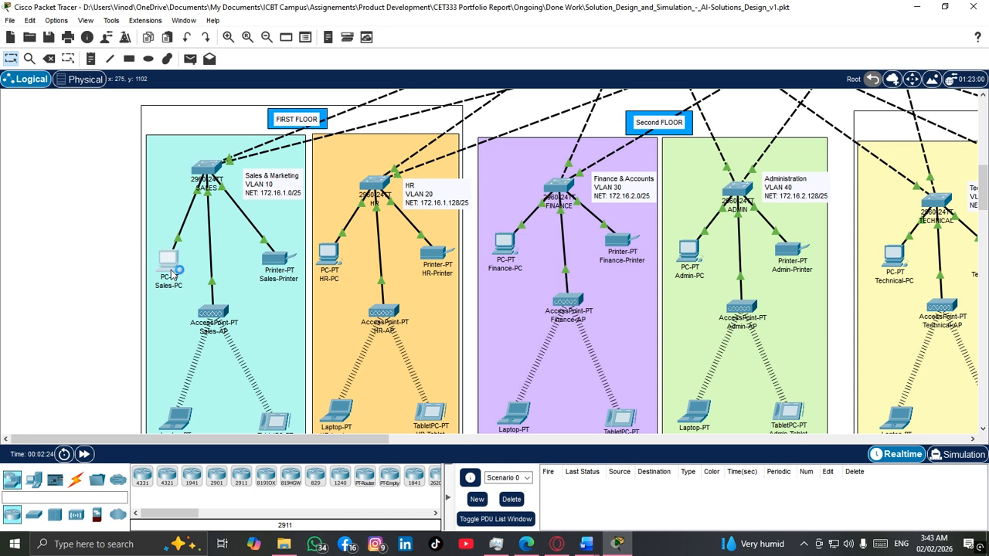
Step: Start a continuous test from Sales-PC's command prompt with ping 172.16.1.1 -n 100, then minimize the device window
{"action": "mouse_move", "coordinate": [624, 545]}
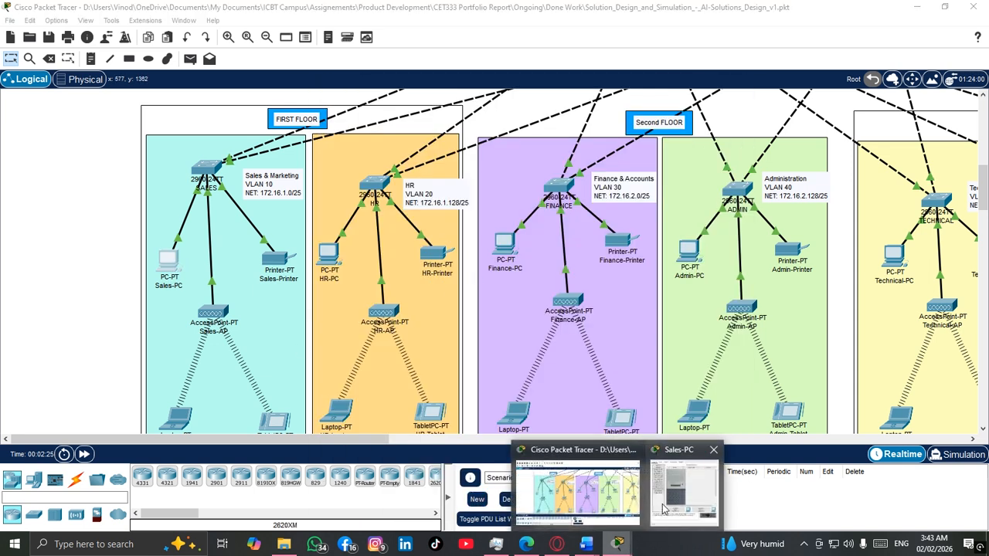
{"action": "left_click", "coordinate": [676, 487]}
{"action": "left_click", "coordinate": [386, 112]}
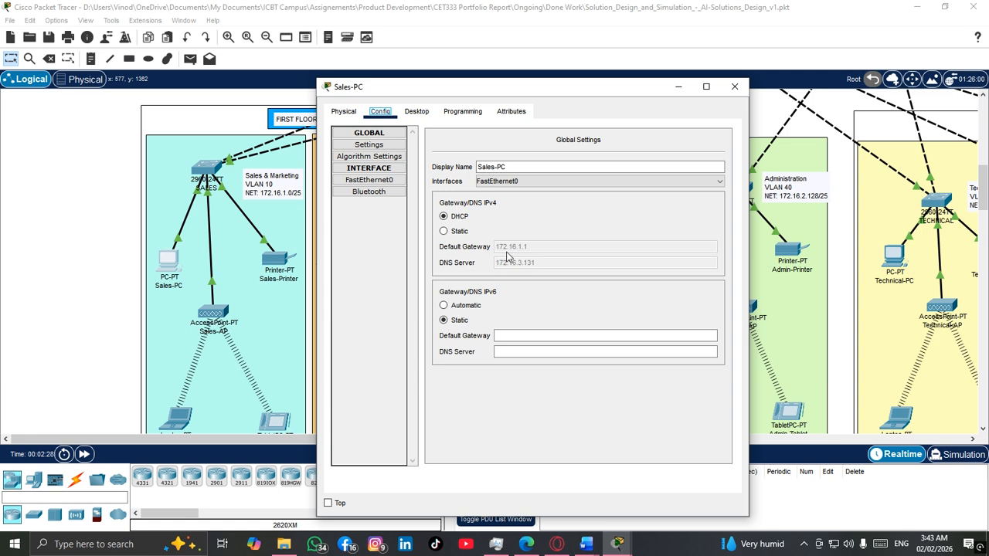
{"action": "left_click", "coordinate": [421, 114]}
{"action": "left_click", "coordinate": [603, 207]}
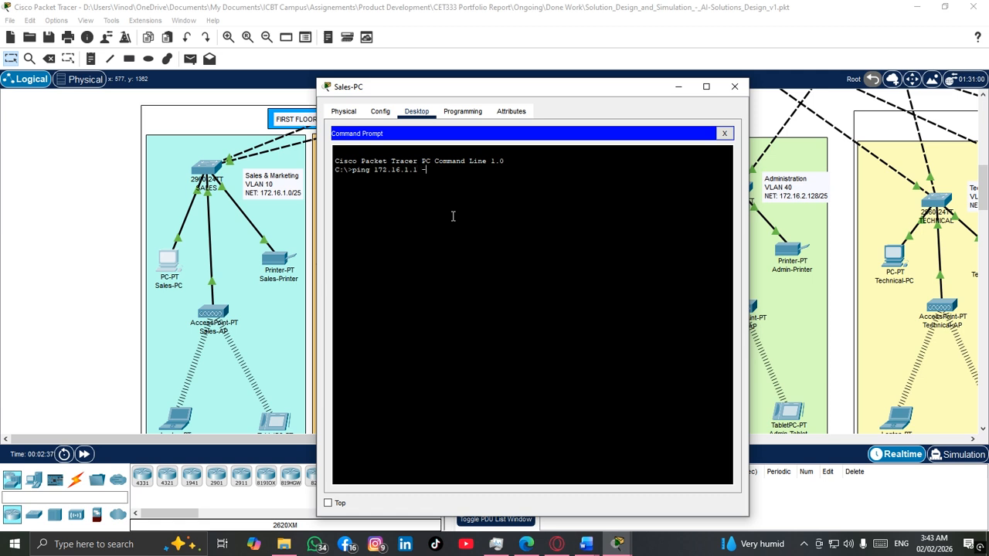
{"action": "key", "text": "Return"}
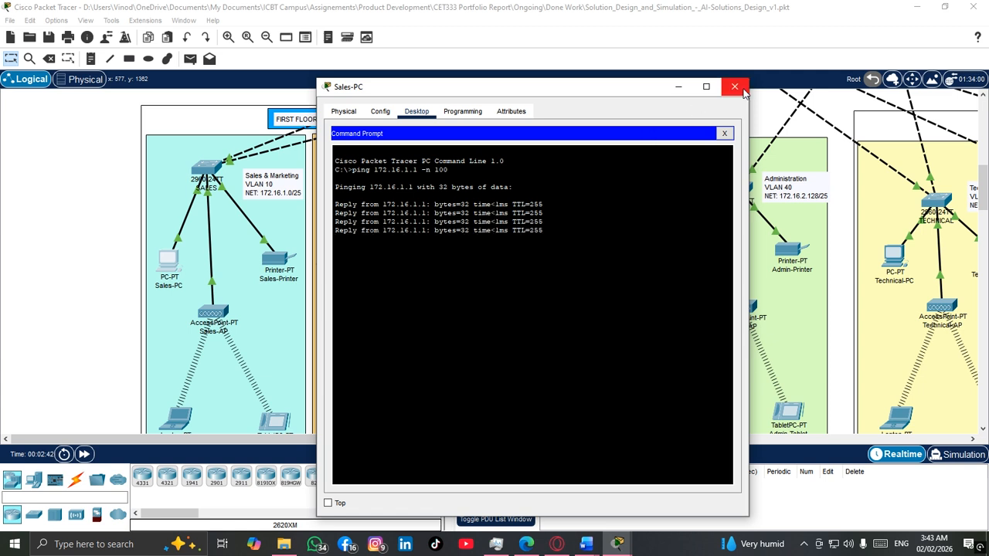
{"action": "left_click", "coordinate": [679, 87]}
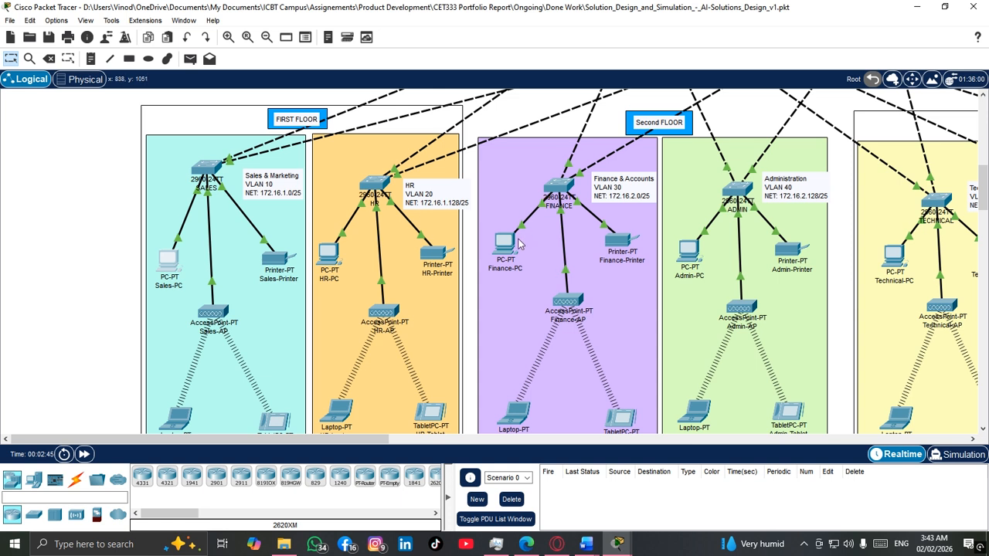
Step: Delete the link between the SALES switch and Multilayer-1, then return to the selection tool
{"action": "scroll", "coordinate": [512, 255], "scroll_direction": "down", "scroll_amount": 1}
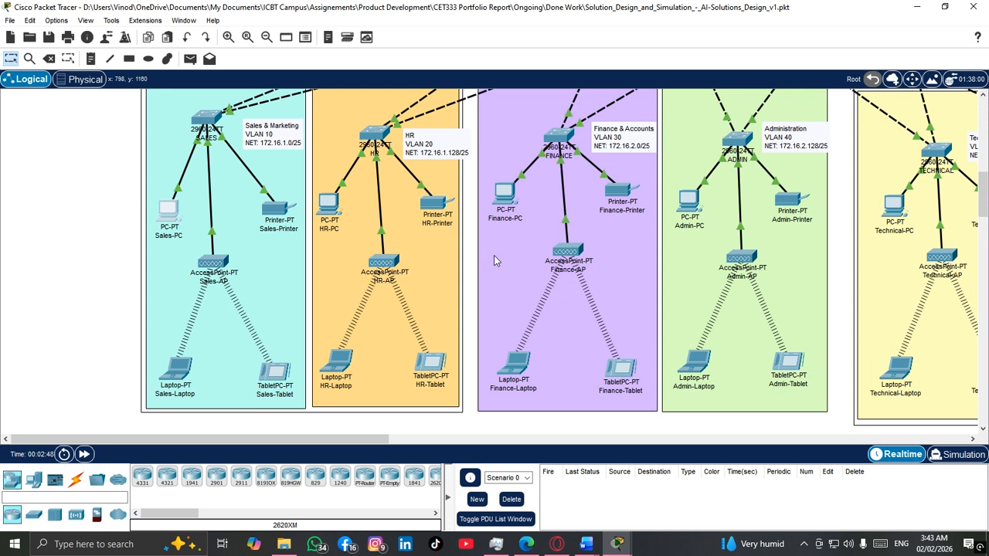
{"action": "scroll", "coordinate": [494, 232], "scroll_direction": "up", "scroll_amount": 4}
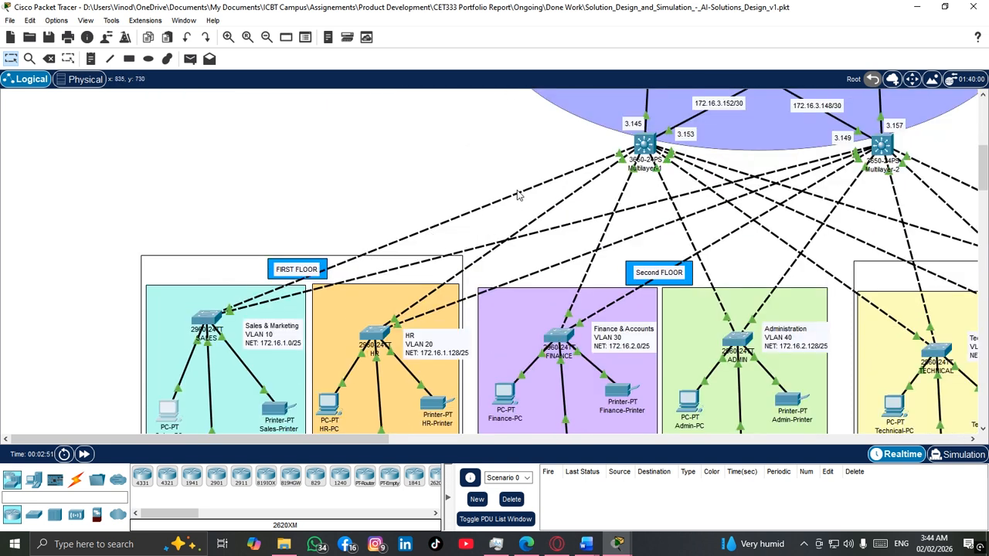
{"action": "mouse_move", "coordinate": [519, 194]}
{"action": "left_click", "coordinate": [48, 59]}
{"action": "left_click", "coordinate": [514, 196]}
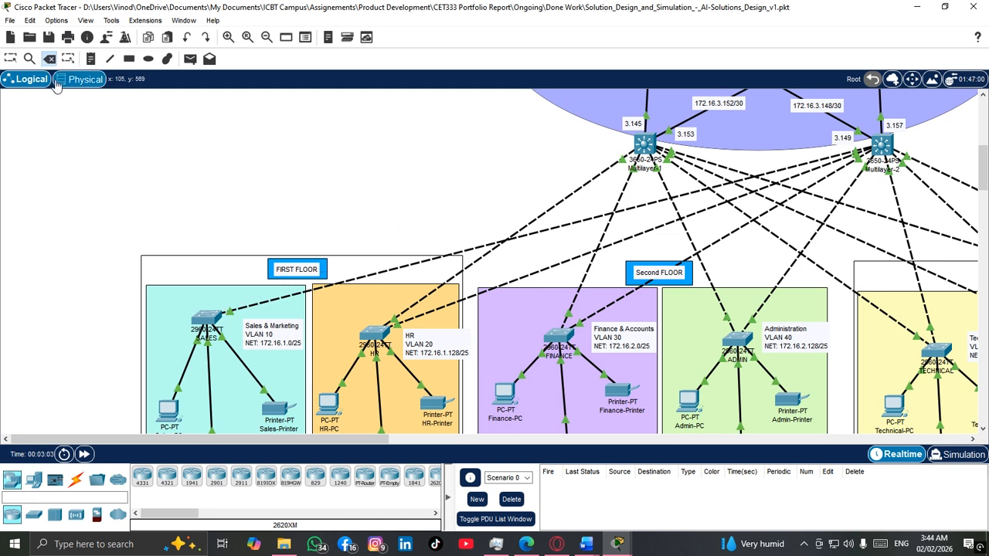
{"action": "left_click", "coordinate": [10, 60]}
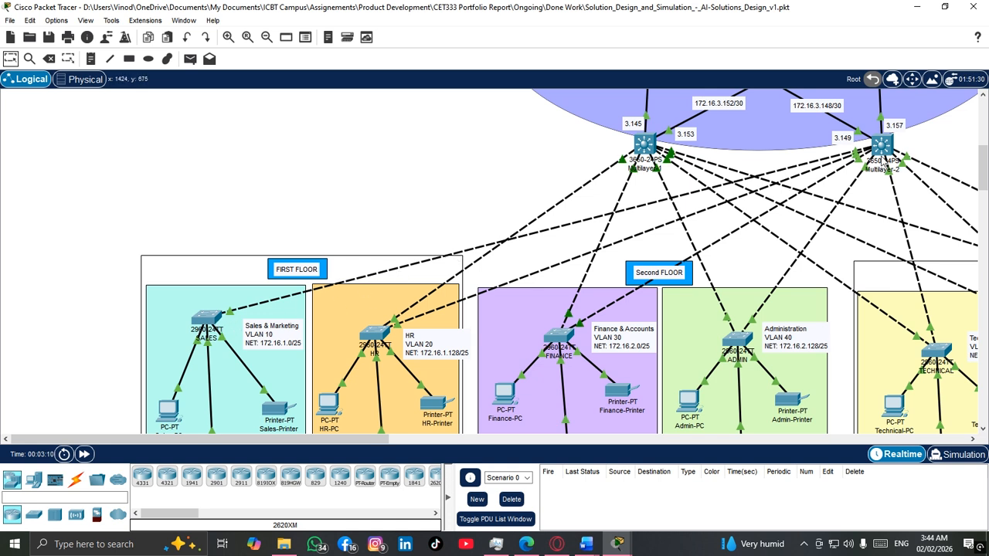
Step: Reopen Sales-PC's command prompt, check the ping replies after the link removal, and close the device window
{"action": "scroll", "coordinate": [267, 301], "scroll_direction": "down", "scroll_amount": 3}
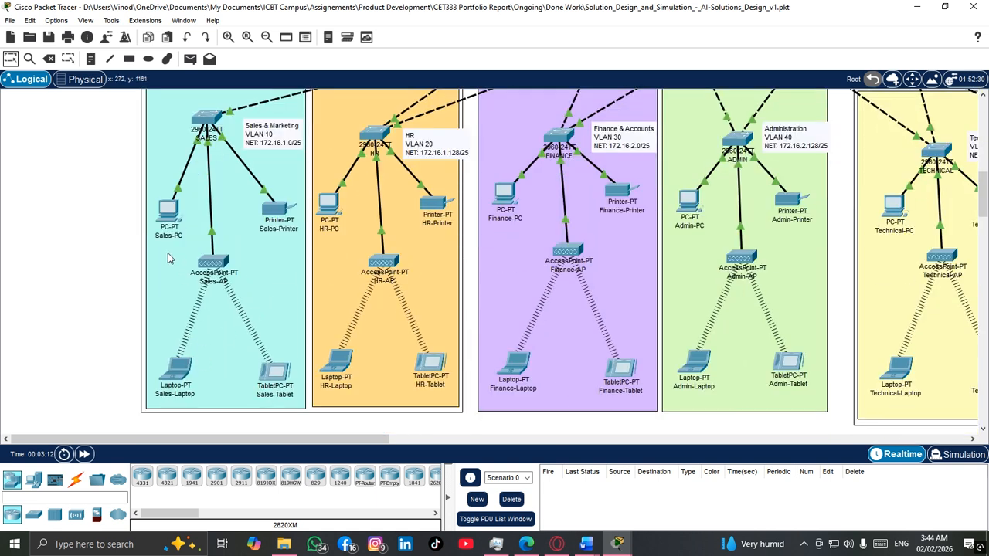
{"action": "left_click", "coordinate": [168, 210]}
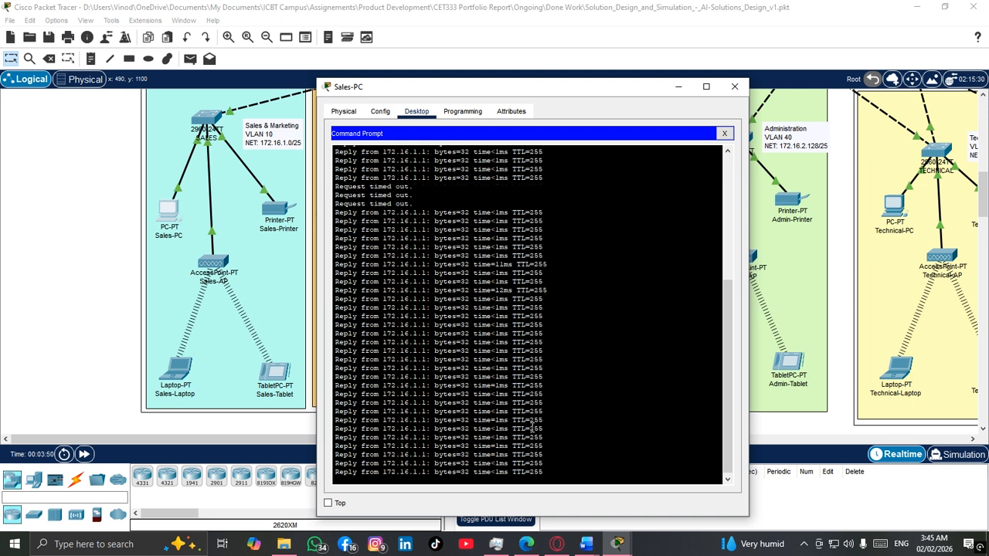
{"action": "left_click", "coordinate": [734, 86]}
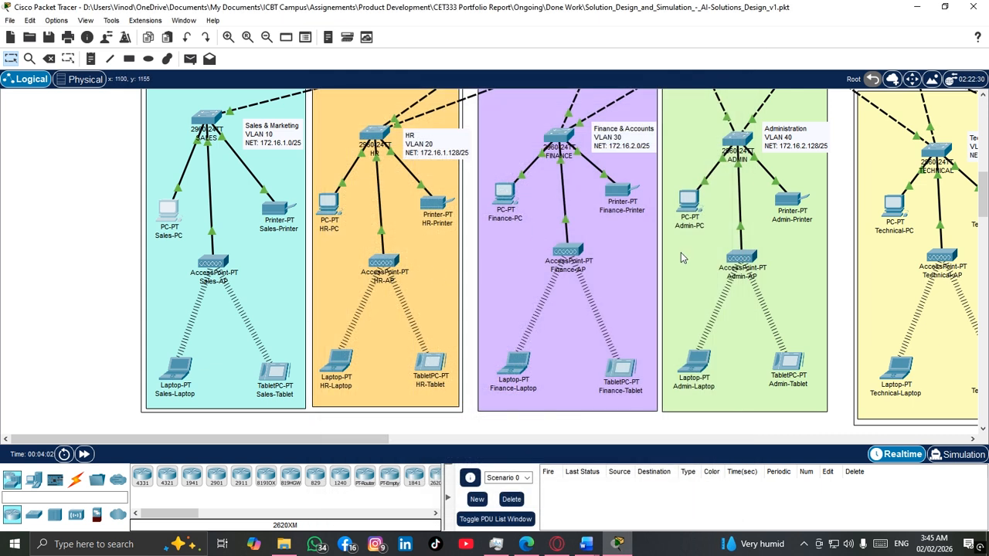
{"action": "scroll", "coordinate": [681, 253], "scroll_direction": "down", "scroll_amount": 3}
{"action": "scroll", "coordinate": [673, 255], "scroll_direction": "up", "scroll_amount": 9}
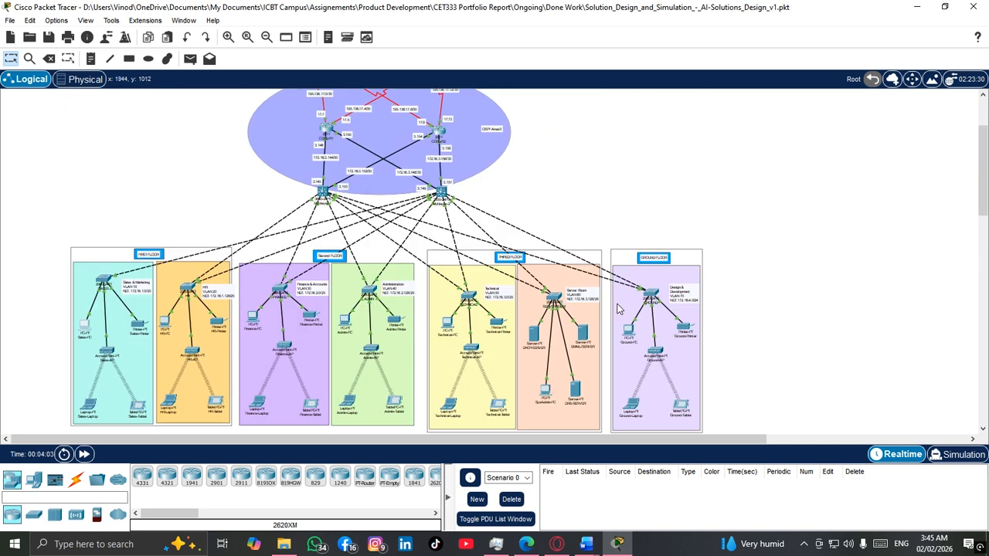
{"action": "scroll", "coordinate": [717, 253], "scroll_direction": "down", "scroll_amount": 3}
{"action": "scroll", "coordinate": [665, 259], "scroll_direction": "up", "scroll_amount": 2}
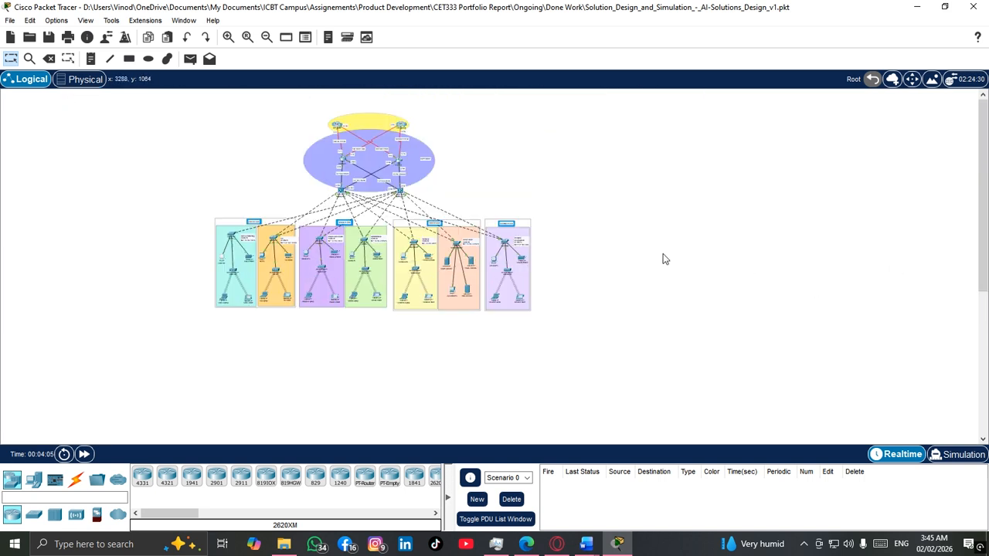
{"action": "scroll", "coordinate": [663, 258], "scroll_direction": "up", "scroll_amount": 3}
{"action": "scroll", "coordinate": [596, 258], "scroll_direction": "down", "scroll_amount": 1}
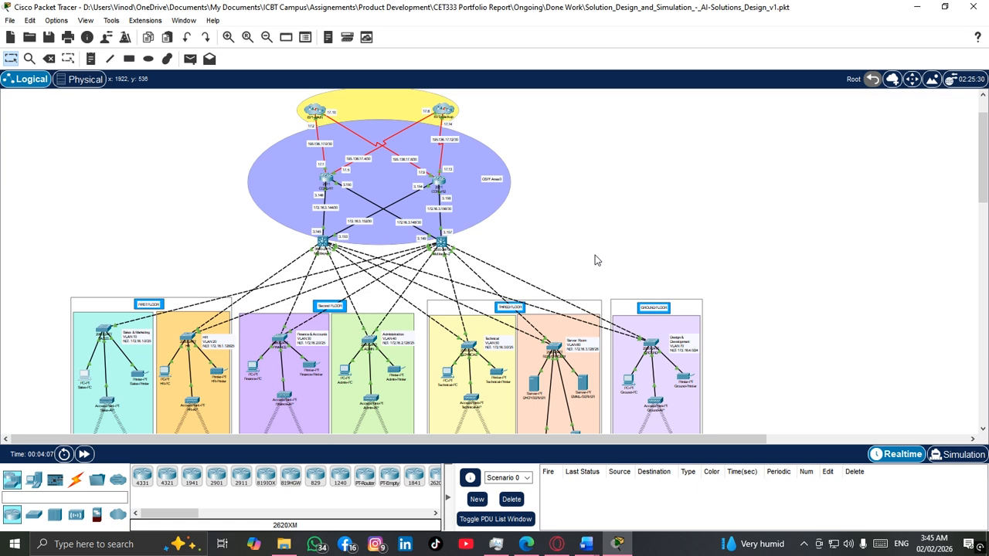